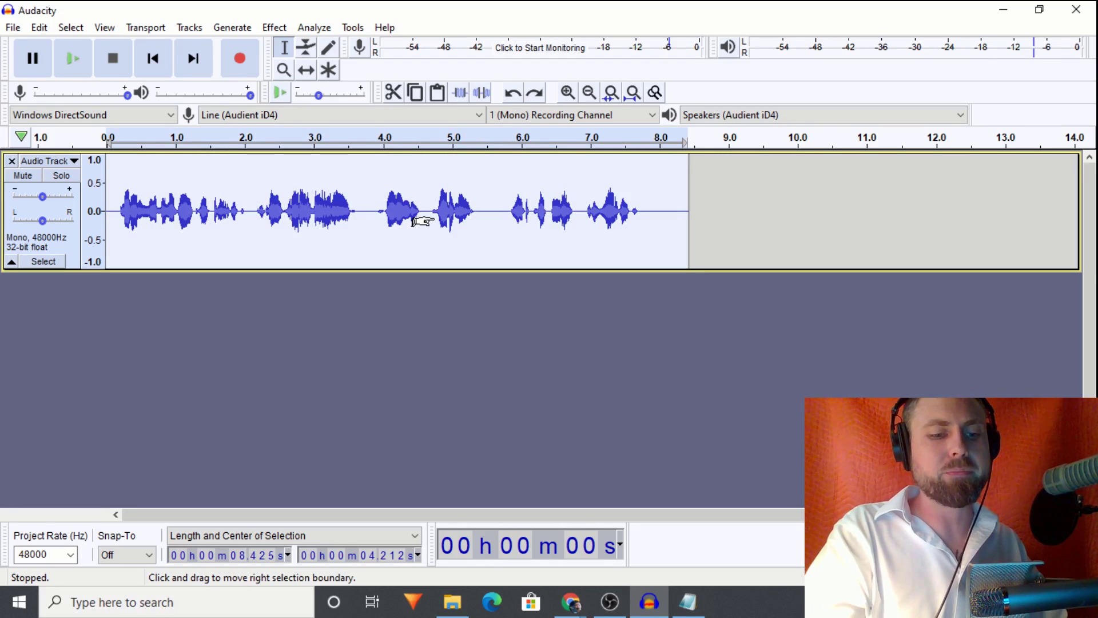
Step: Duplicate the voice recording onto a second track and name the upper track "them"
key("ctrl+d")
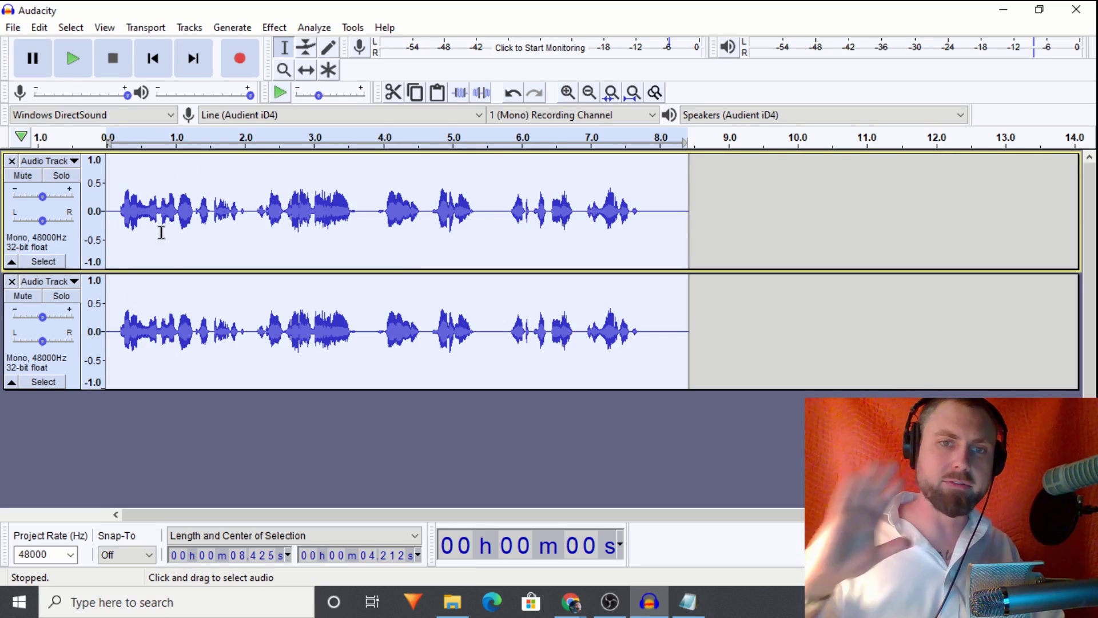
left_click(48, 163)
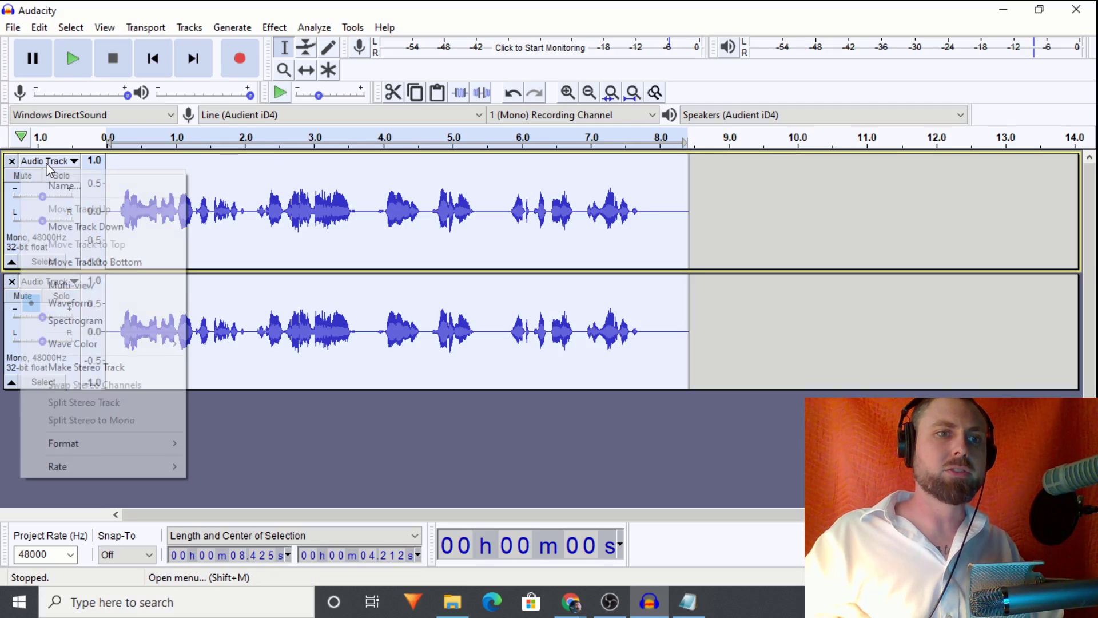
left_click(61, 187)
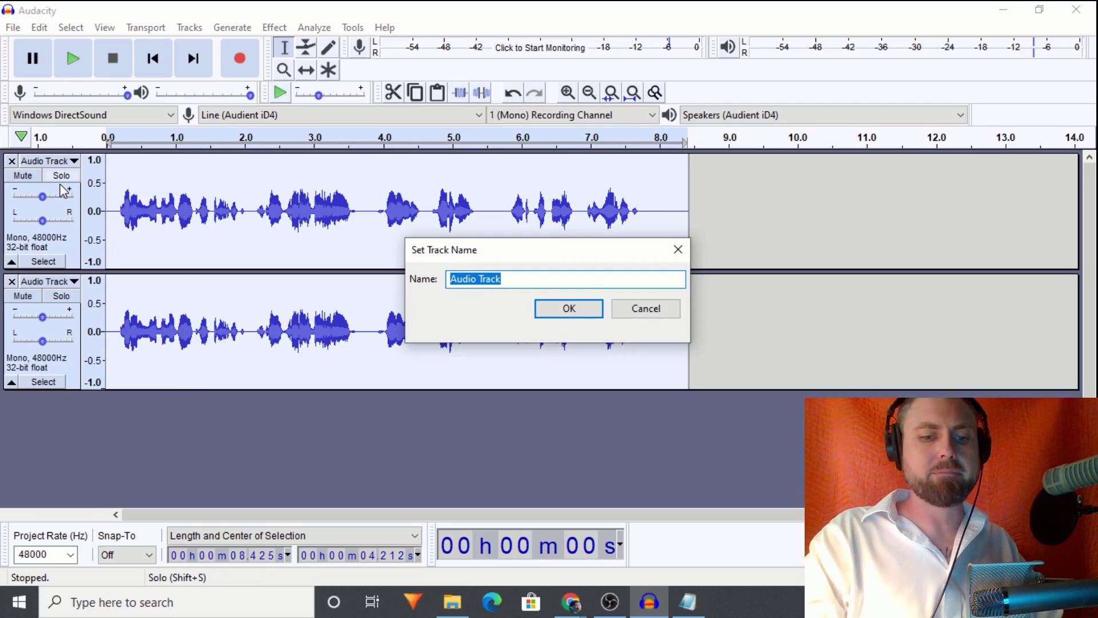
type("them")
key("Return")
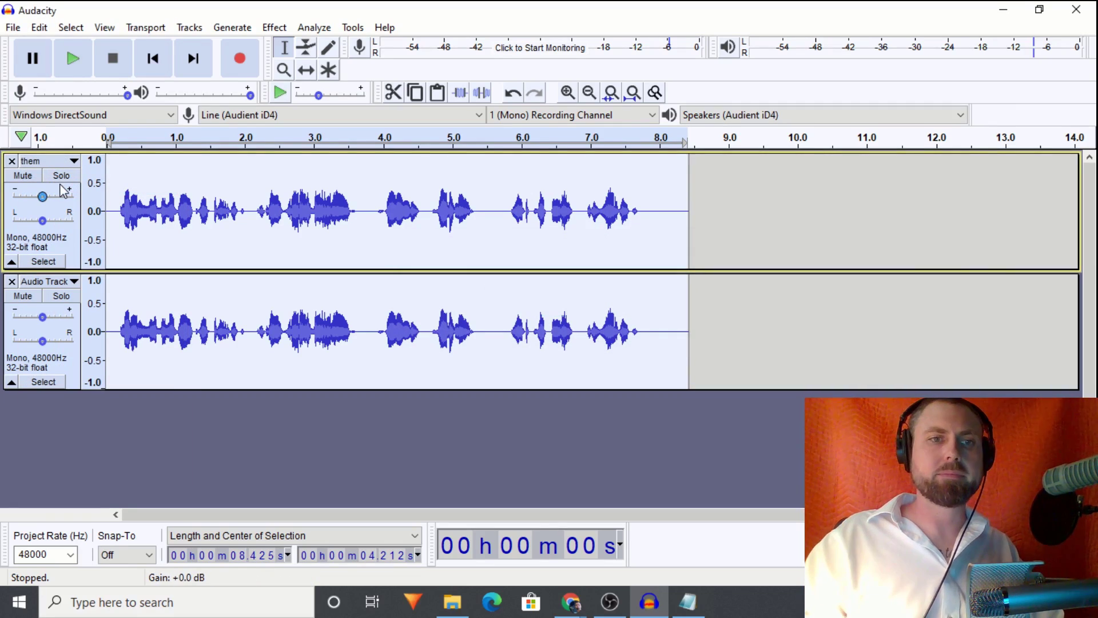
Step: Rename the lower, duplicated track as "us"
left_click(46, 281)
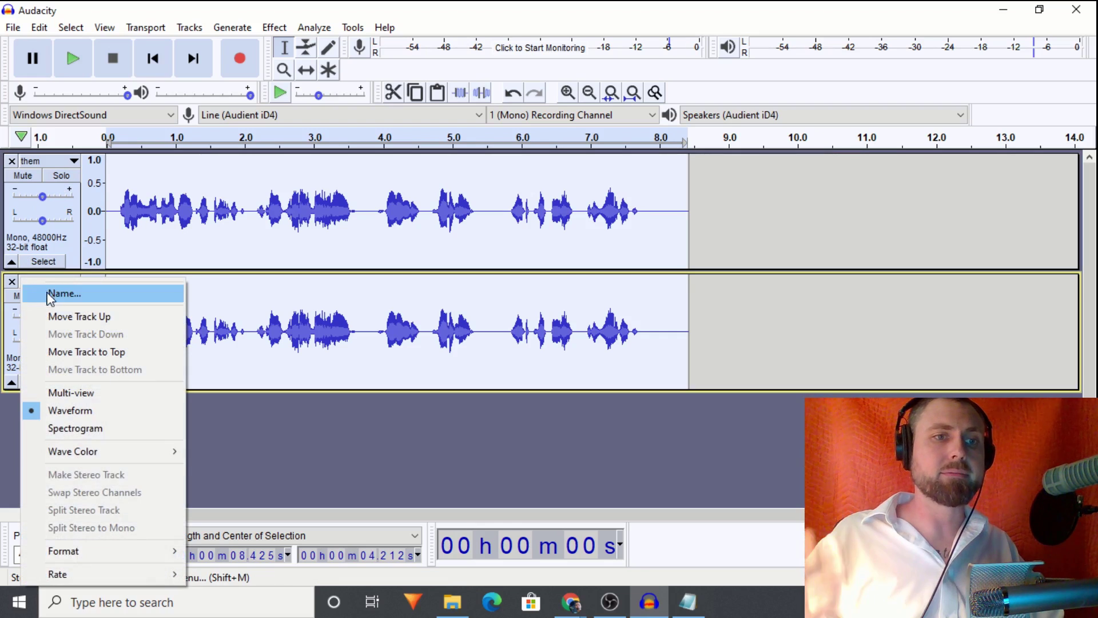
left_click(51, 294)
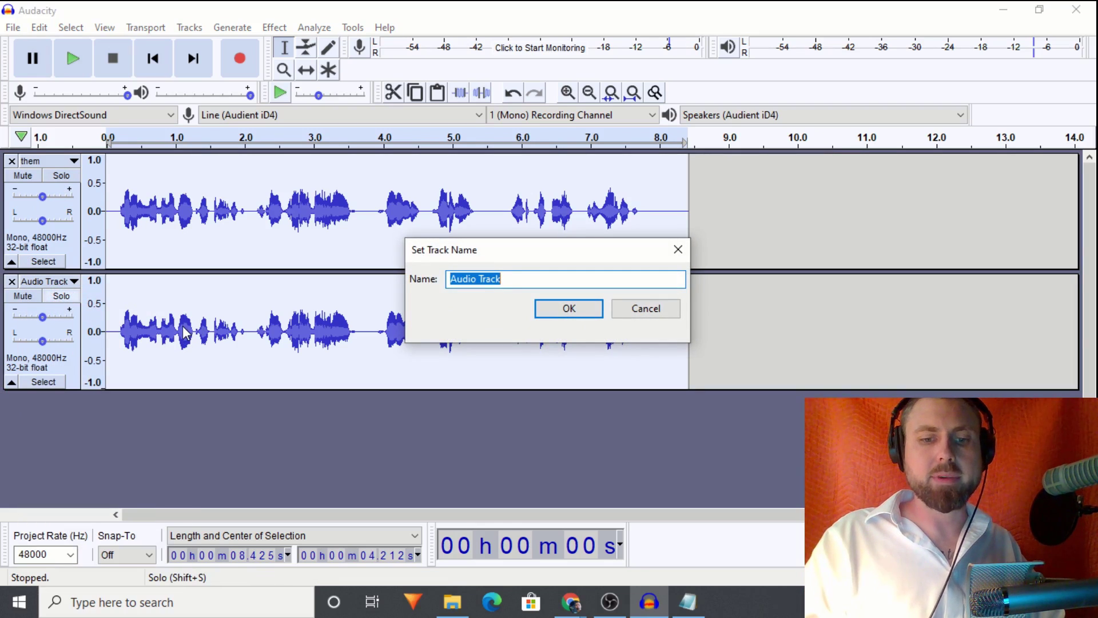
type("us")
key("Return")
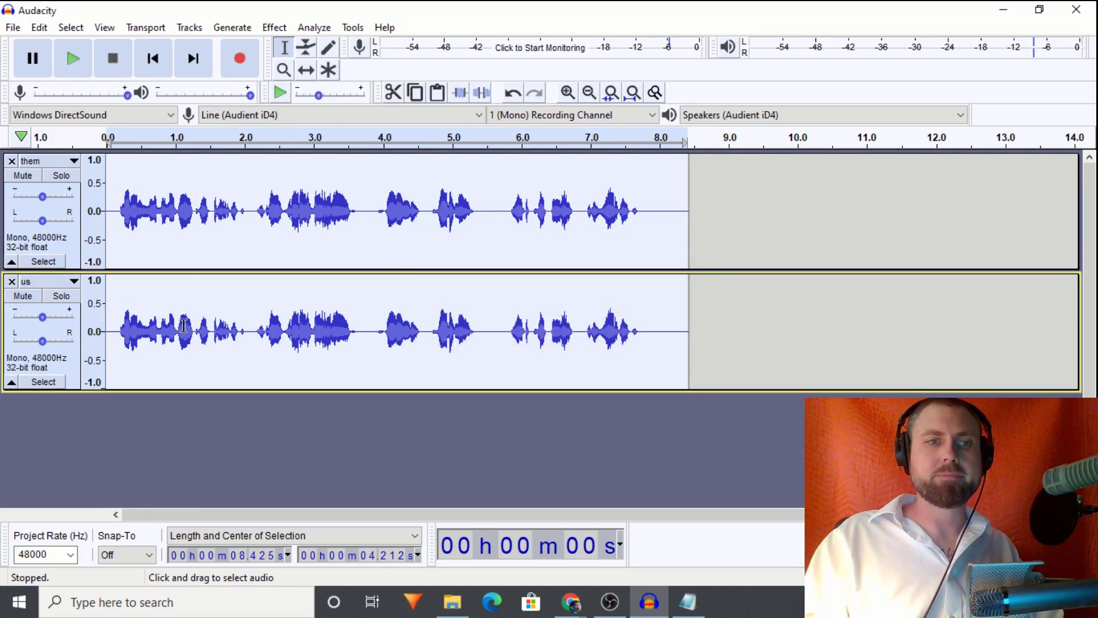
Step: Apply a Filter Curve to the whole "them" track that boosts frequencies above about 5000 Hz by about 5 dB
left_click(235, 216)
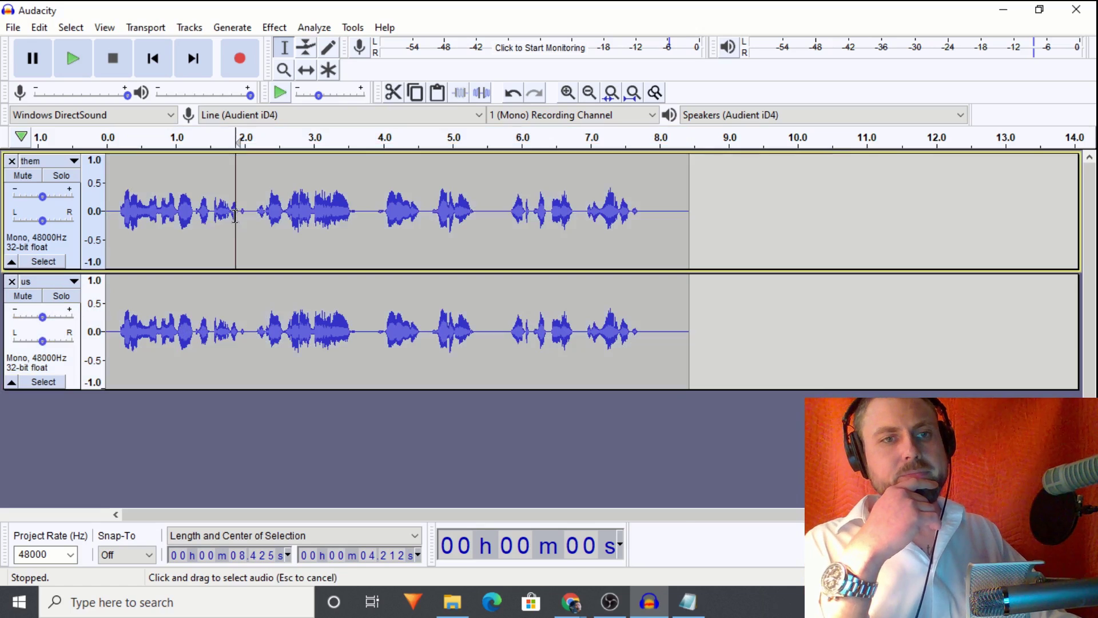
double_click(235, 216)
left_click(274, 28)
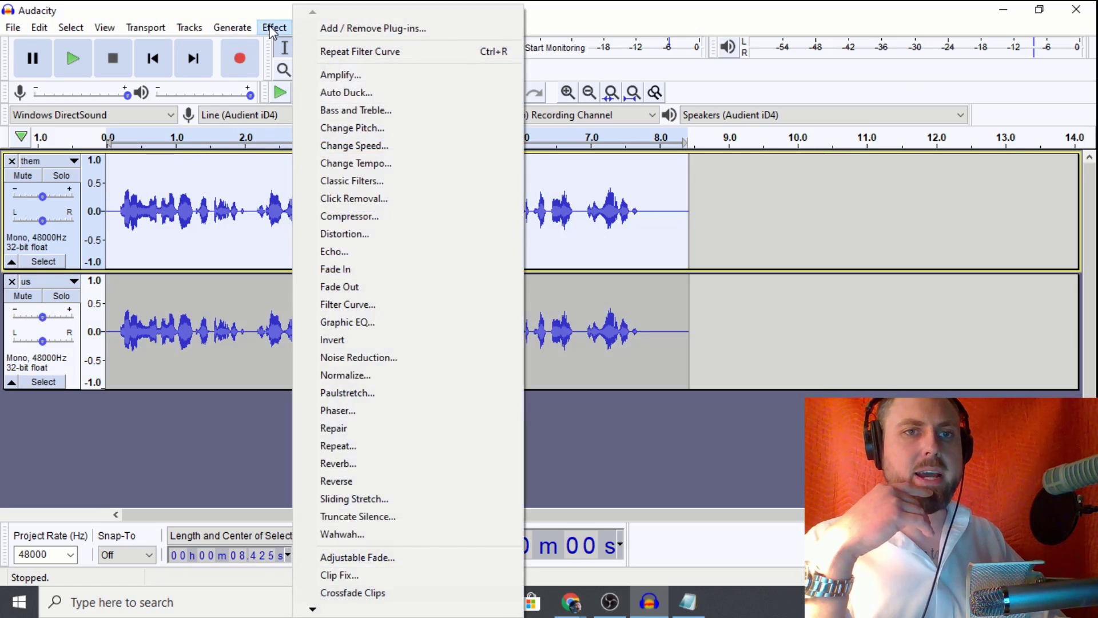
left_click(367, 306)
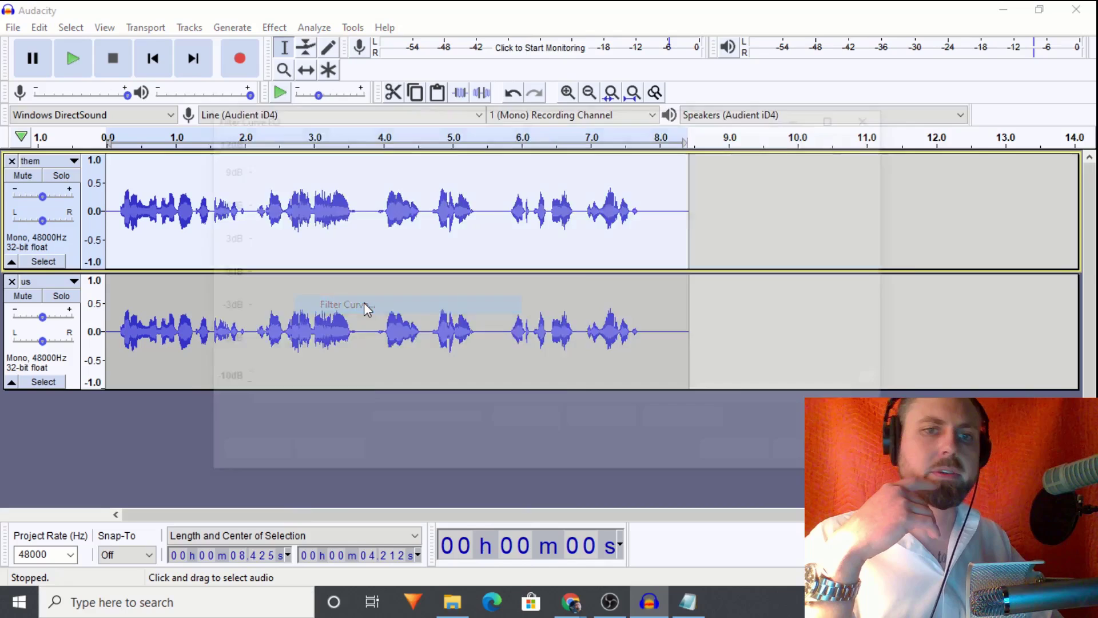
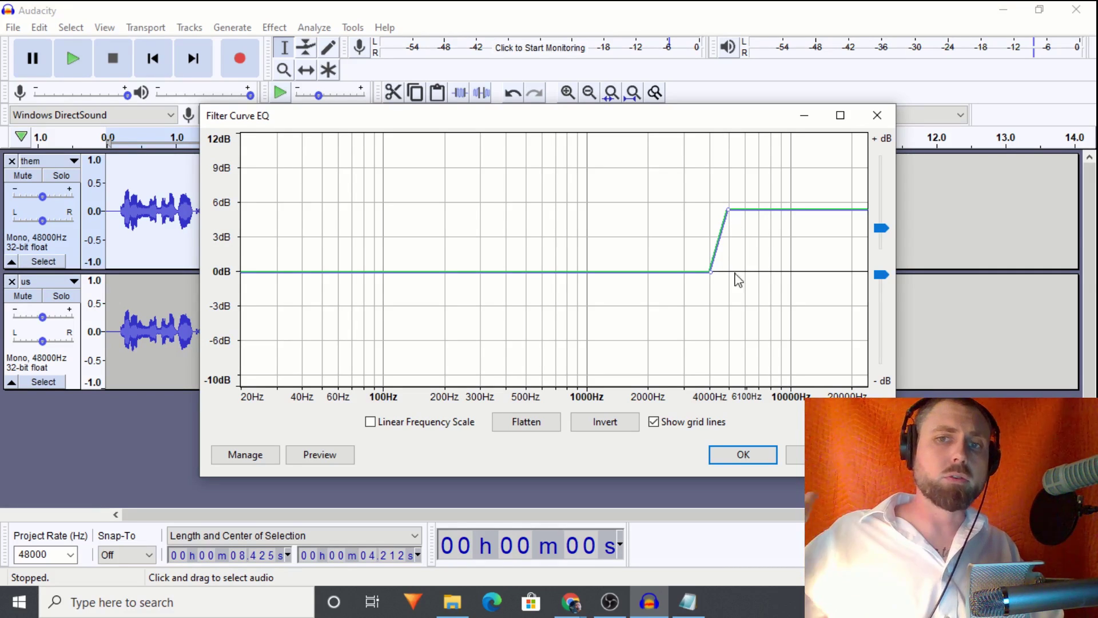
left_click(742, 455)
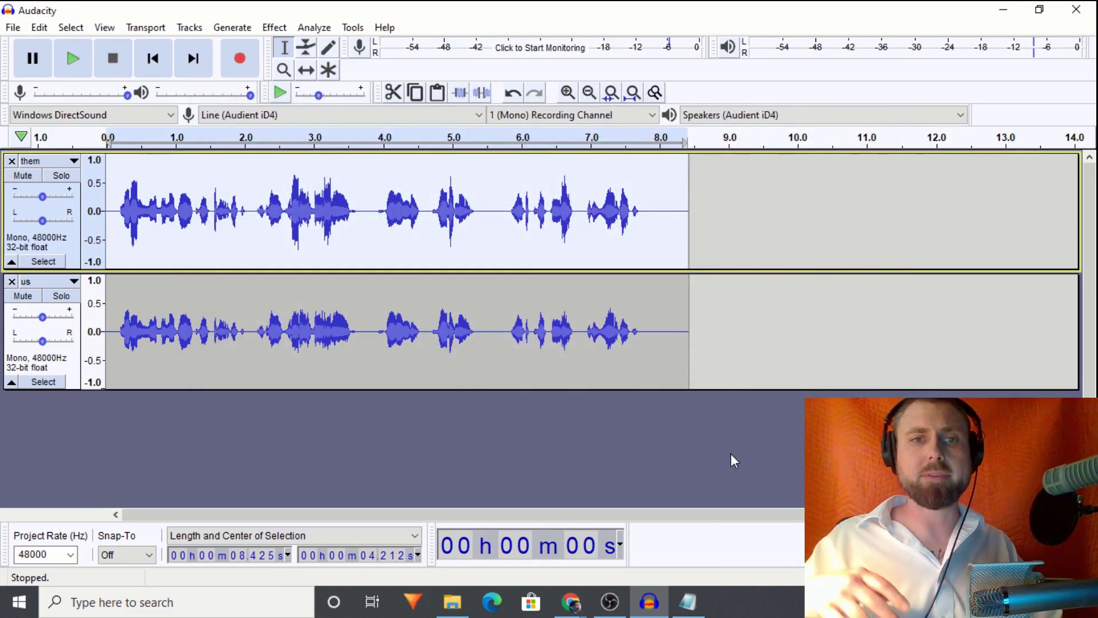
Step: Undo the treble boost on the "them" track and reapply the same Filter Curve
left_click(39, 28)
left_click(55, 47)
left_click(274, 28)
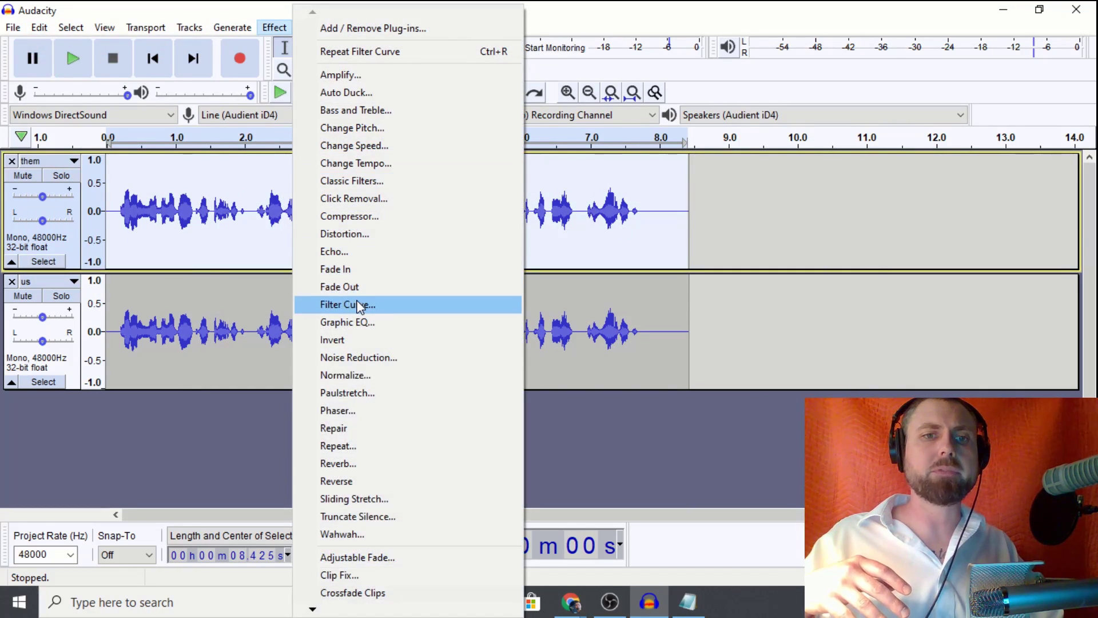
left_click(360, 305)
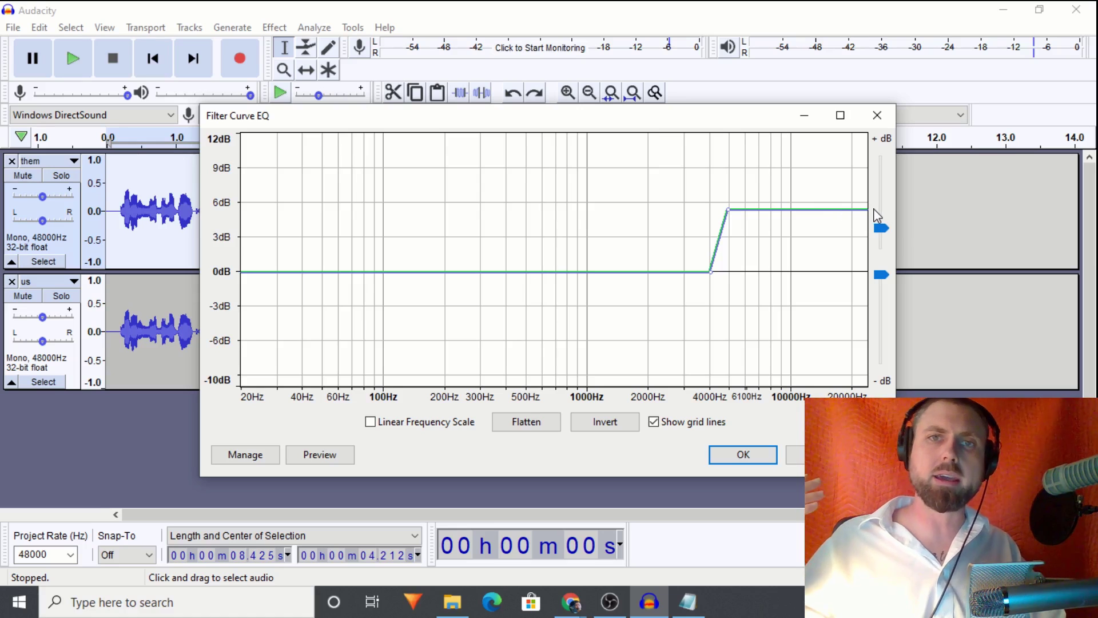
mouse_move(875, 214)
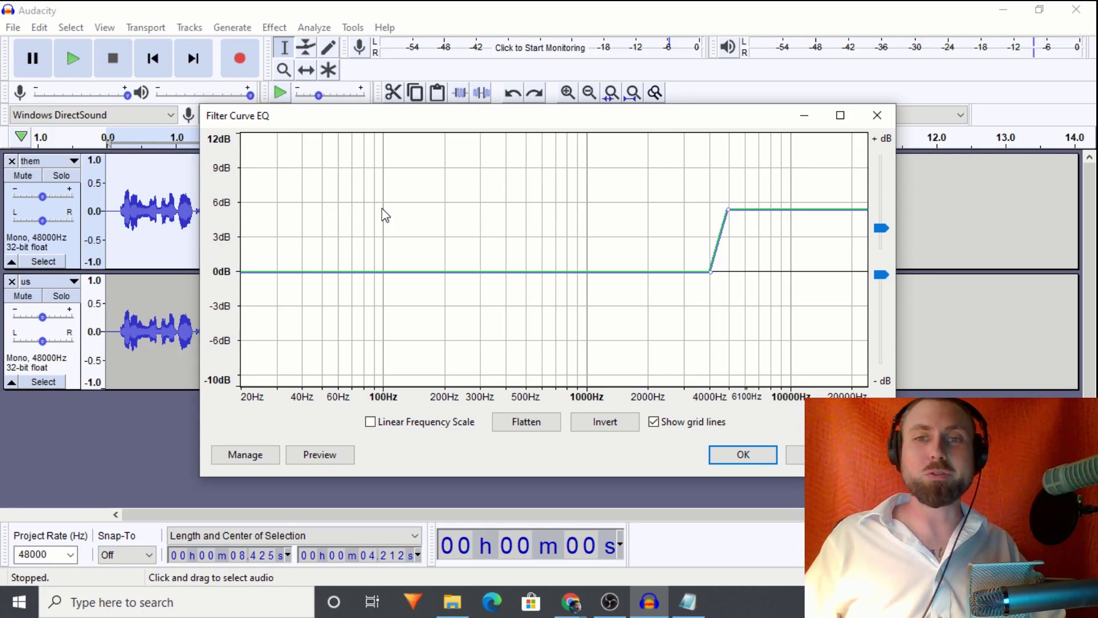
left_click(728, 458)
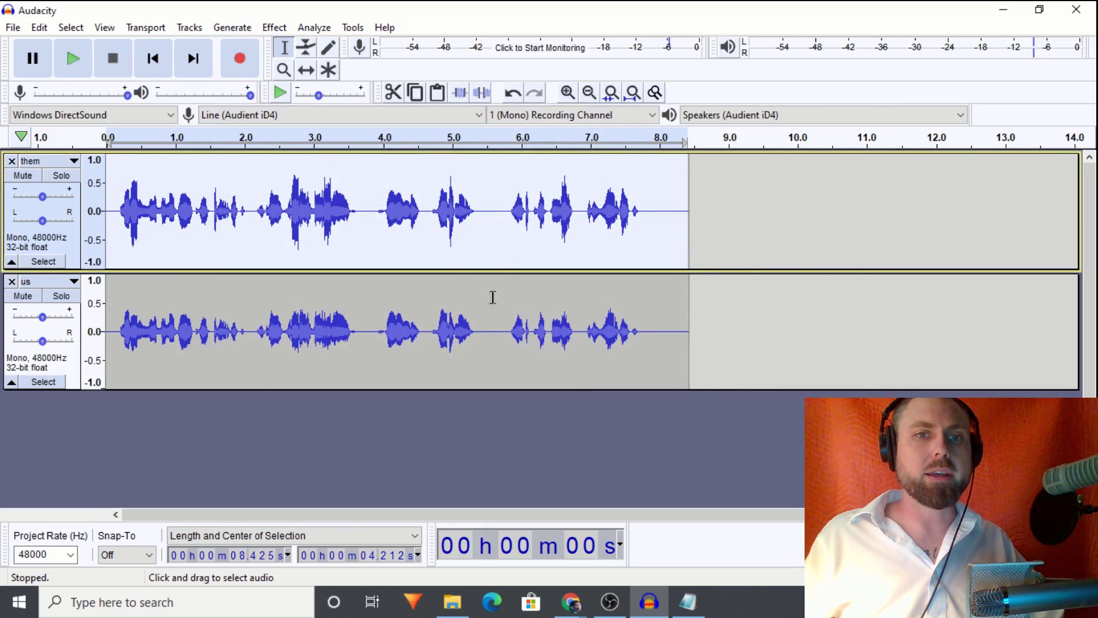
Step: Apply Filter Curve to the "them" track with the Bass Boost factory preset, lowering its 100 Hz point to about 5 dB
left_click(275, 28)
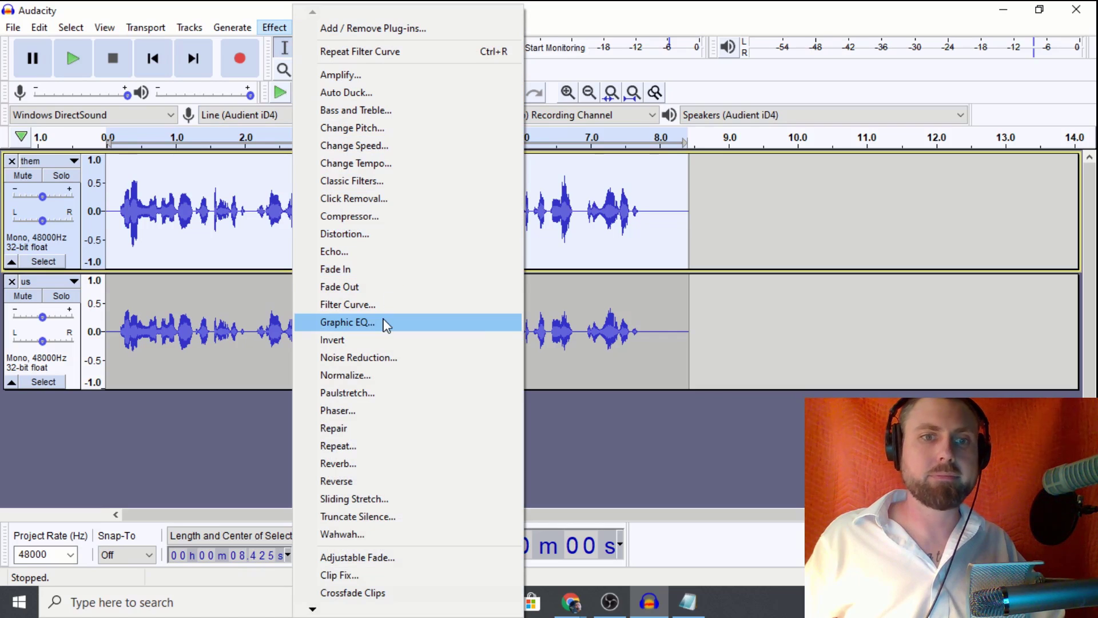
left_click(366, 305)
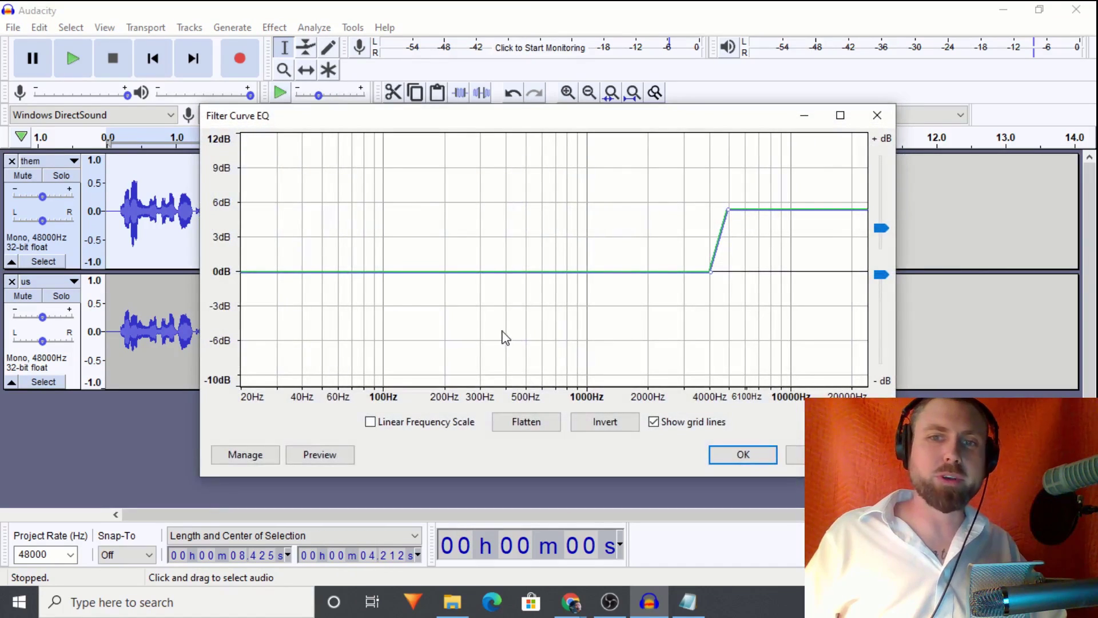
left_click(270, 455)
mouse_move(273, 369)
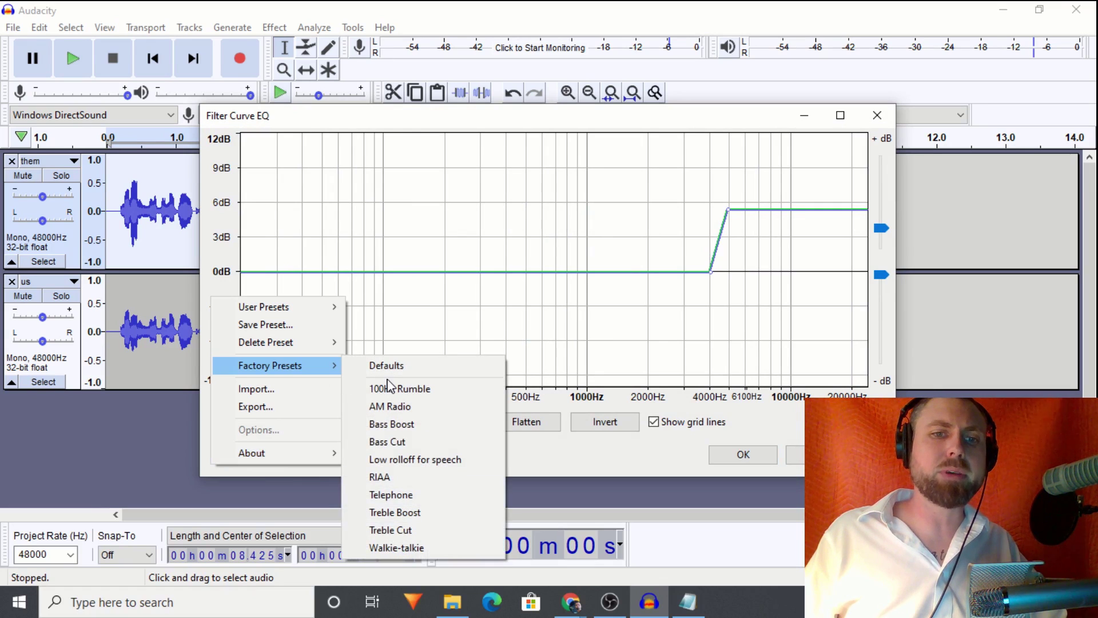
mouse_move(263, 312)
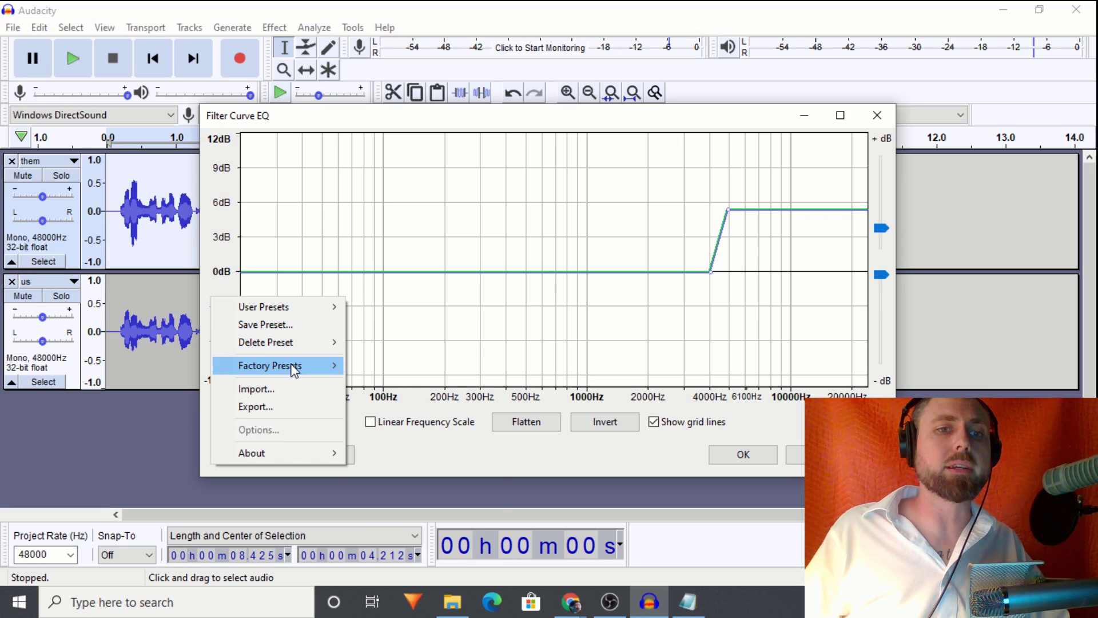
mouse_move(294, 369)
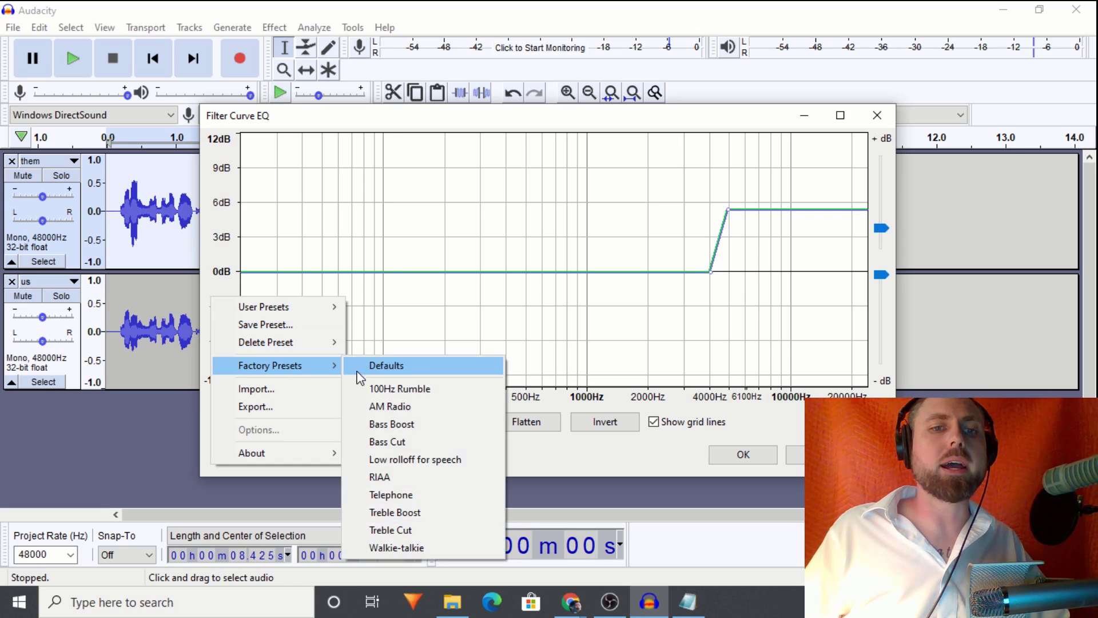
left_click(393, 426)
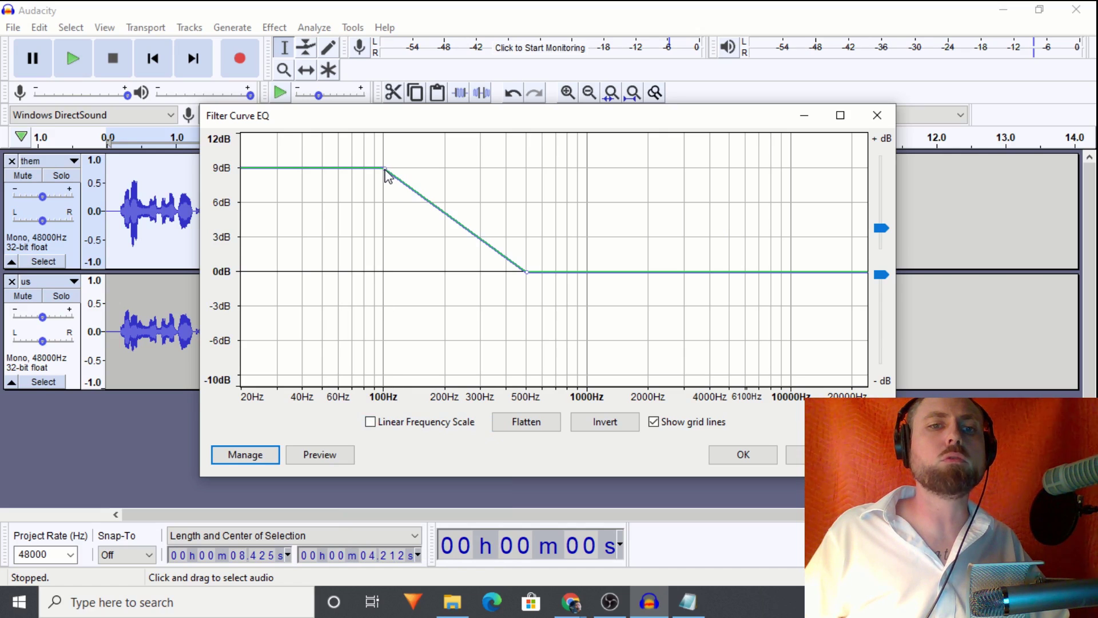
left_click_drag(384, 172, 383, 213)
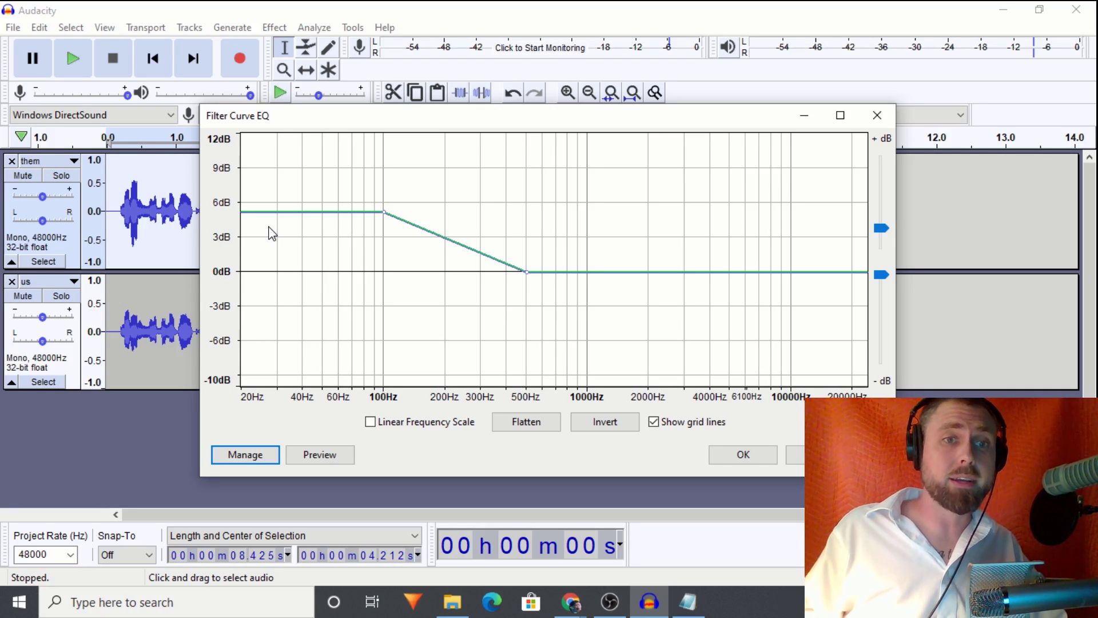
left_click(742, 455)
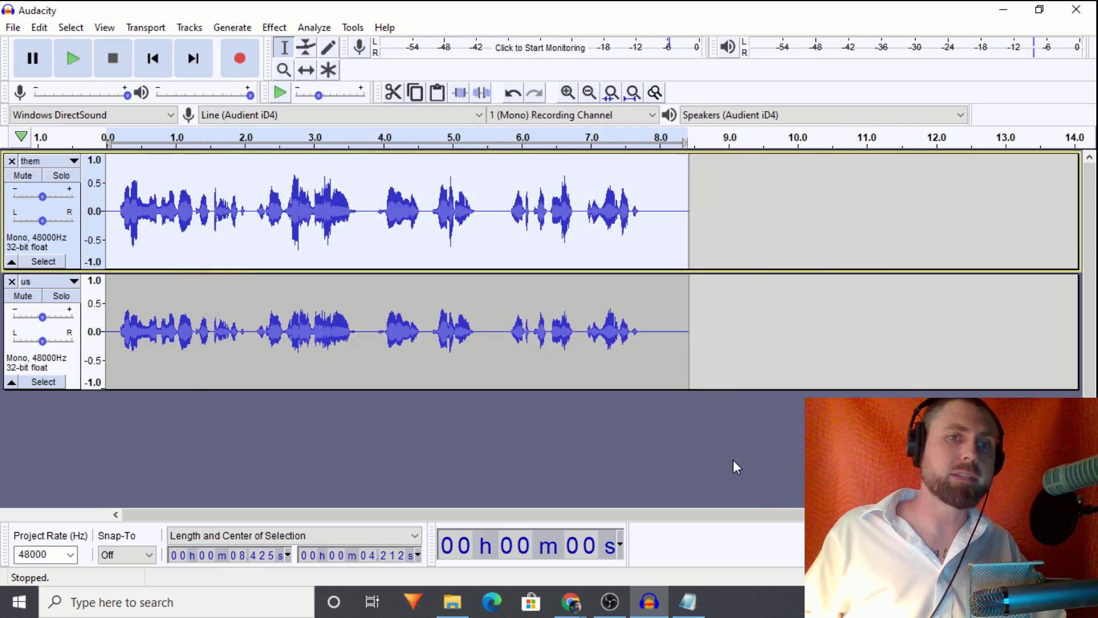
Step: Select the whole "us" track and load the "Male EQ" user preset in Filter Curve
left_click(373, 345)
double_click(373, 345)
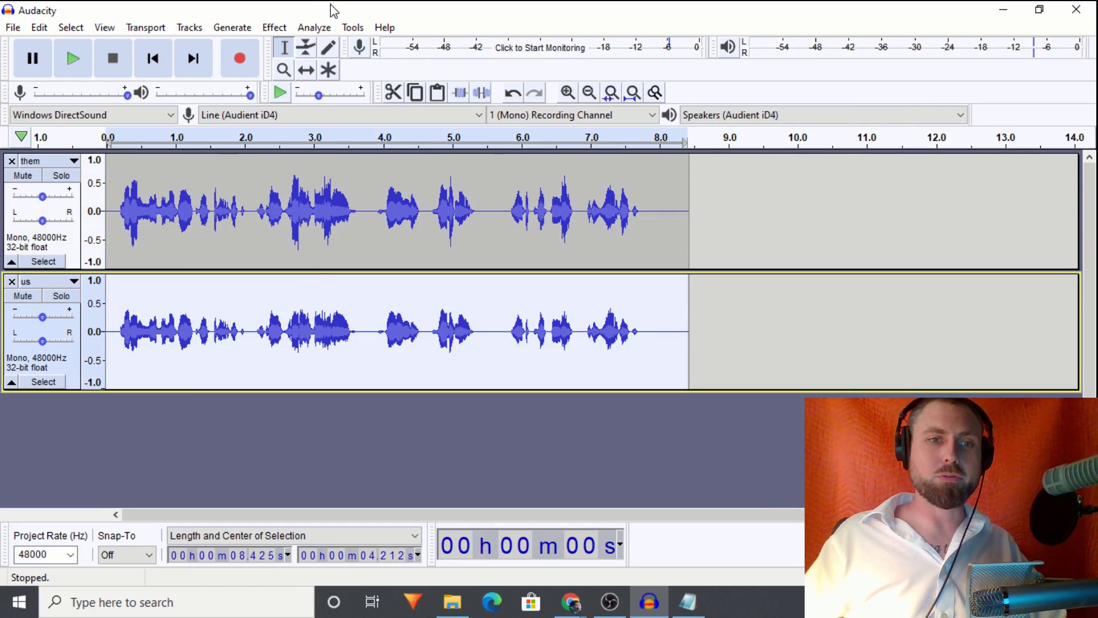
left_click(274, 29)
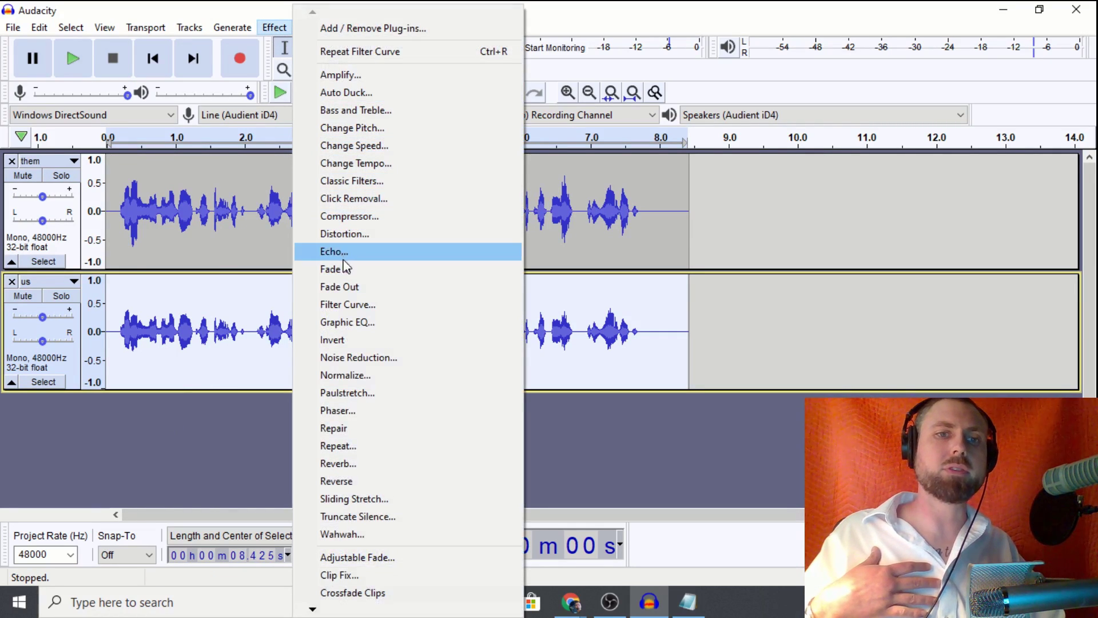
left_click(350, 304)
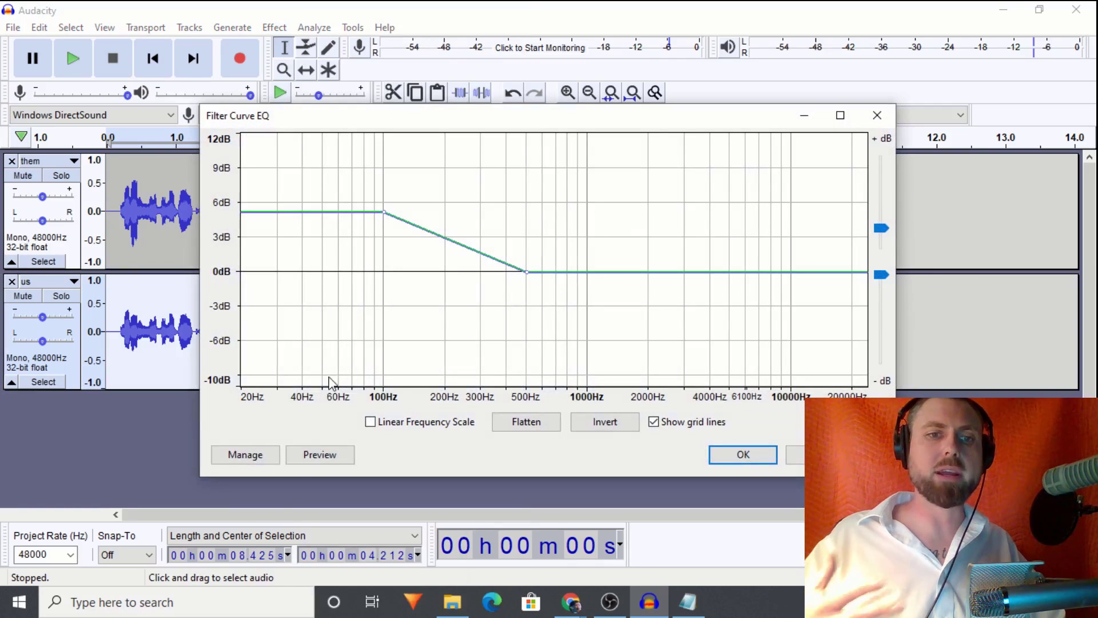
left_click(235, 454)
mouse_move(272, 349)
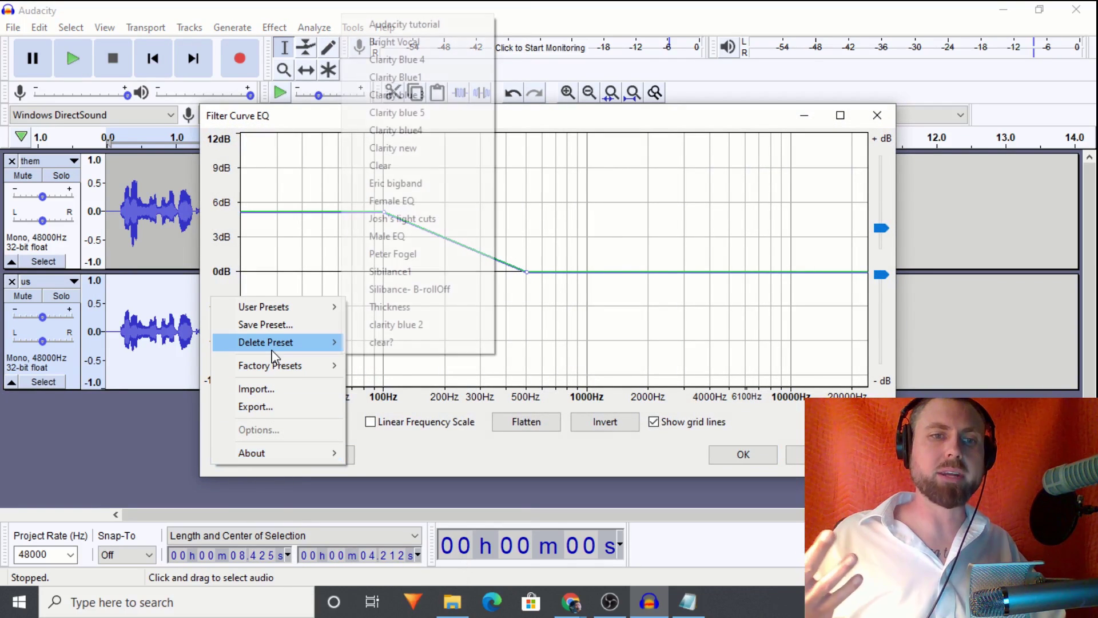
mouse_move(279, 310)
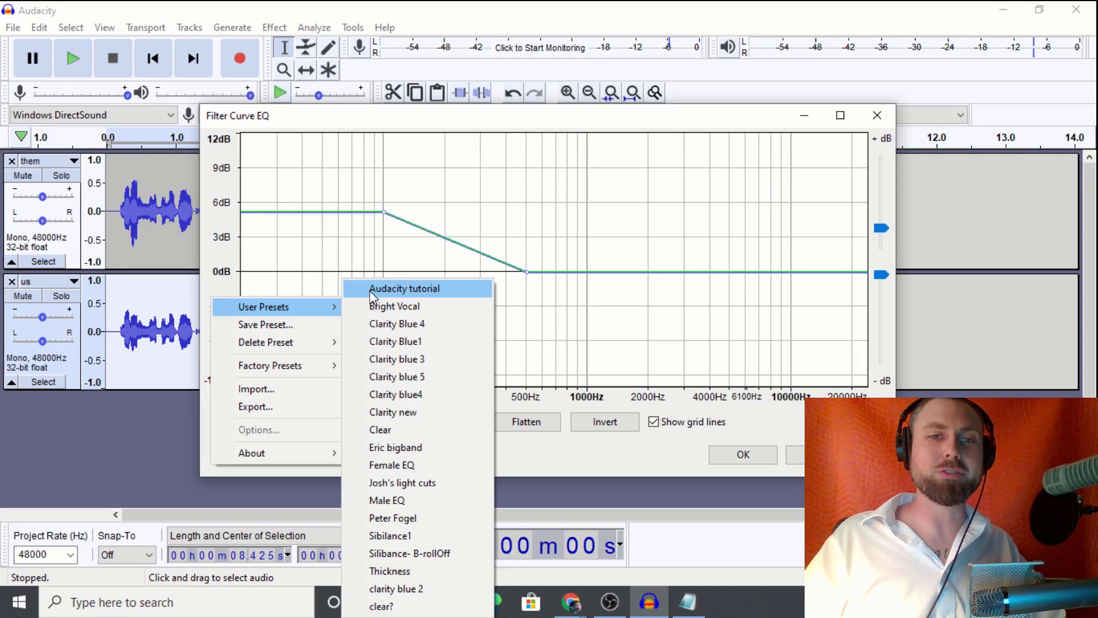
left_click(386, 501)
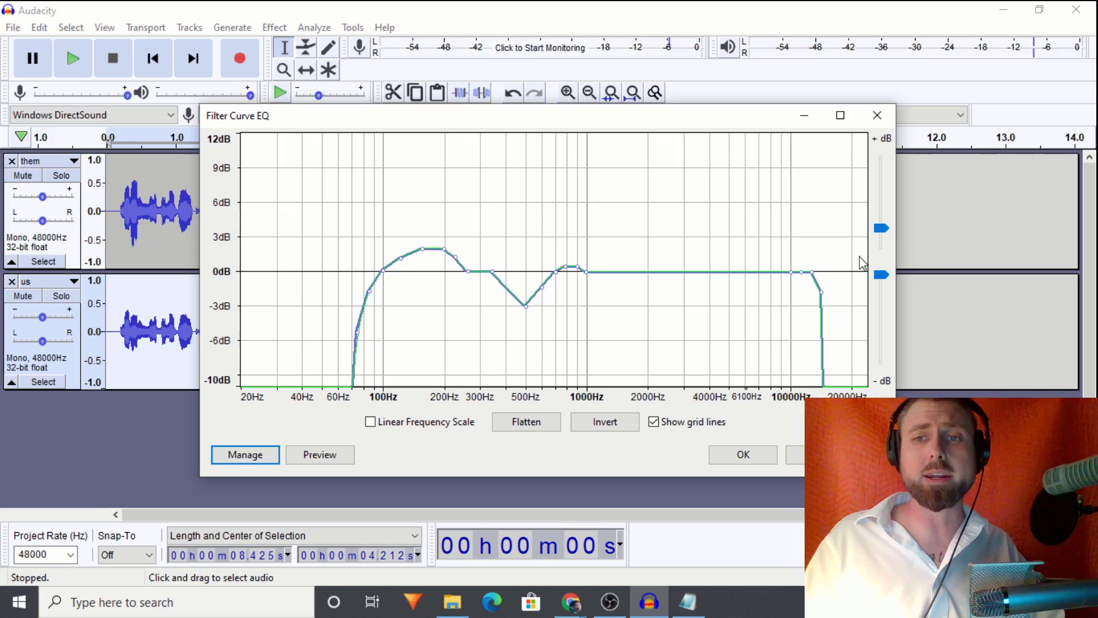
Step: Reduce the graph's upper limit to 3 dB, keep the lower limit at -10 dB, and apply the curve to the "us" track
left_click_drag(882, 275, 894, 316)
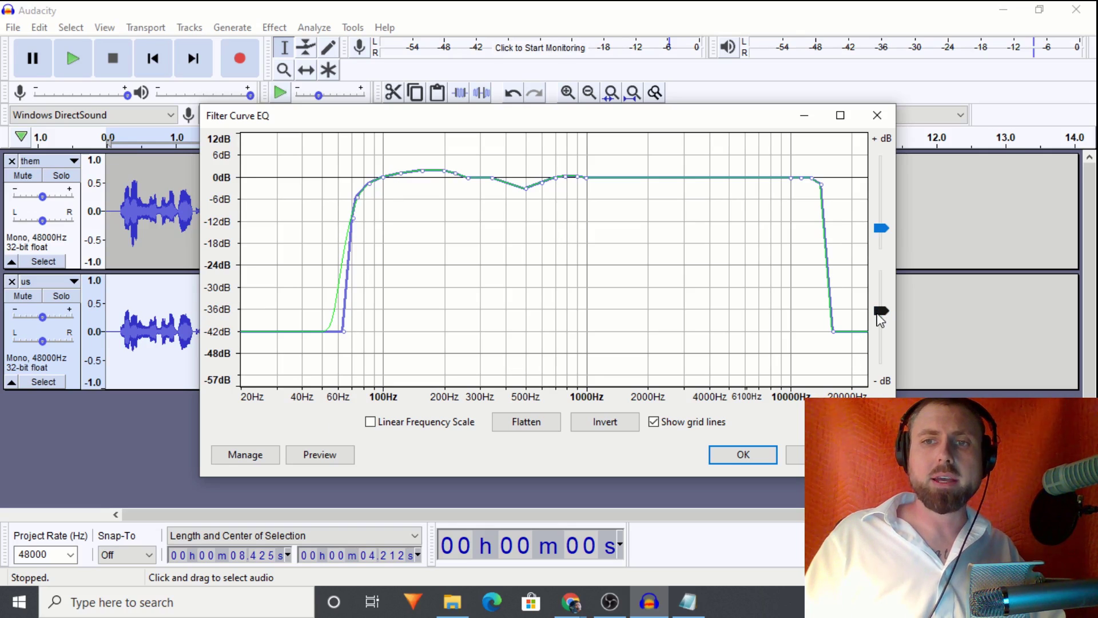
left_click_drag(881, 320, 882, 275)
mouse_move(880, 228)
left_mouse_down()
mouse_move(878, 177)
mouse_move(887, 245)
left_mouse_up()
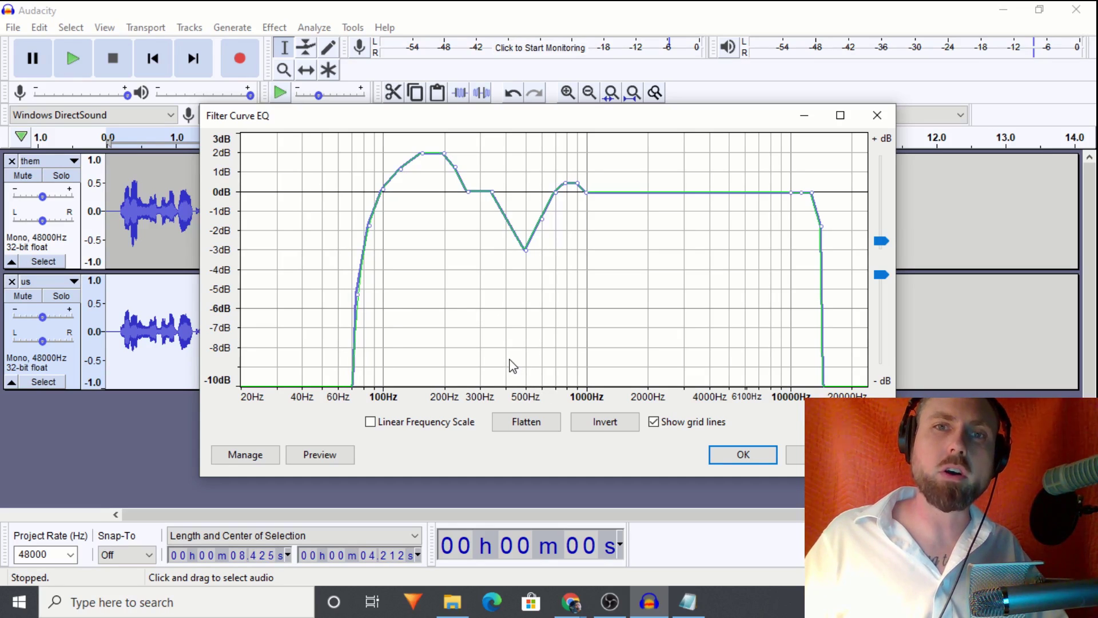
left_click(746, 454)
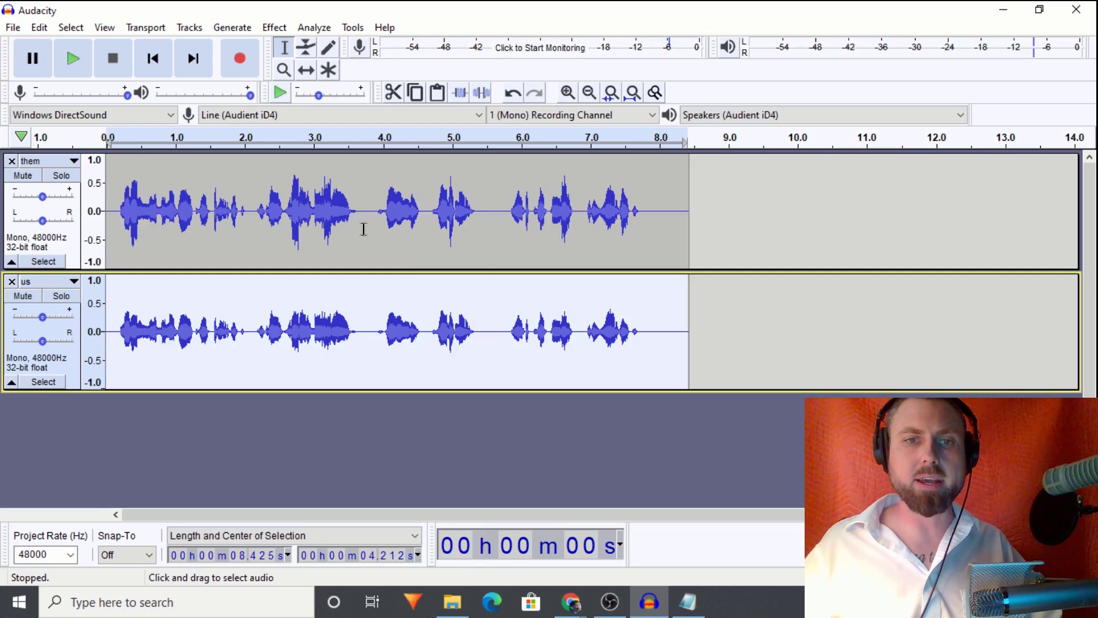
Step: Select the whole "them" track and normalize it with the current Normalize settings
double_click(174, 215)
left_click(275, 27)
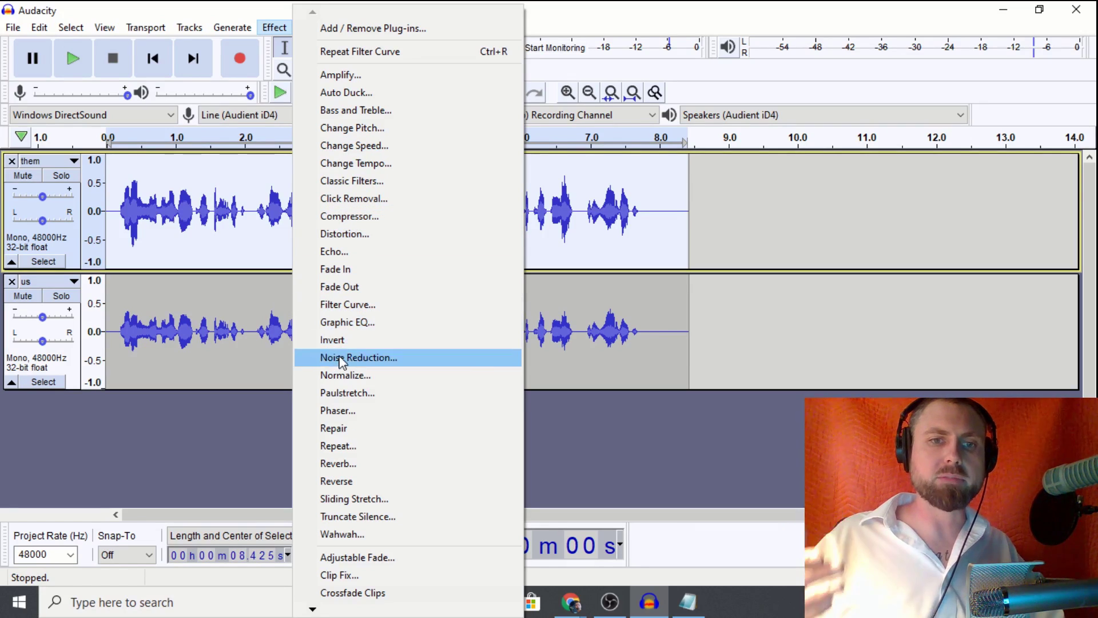
left_click(348, 378)
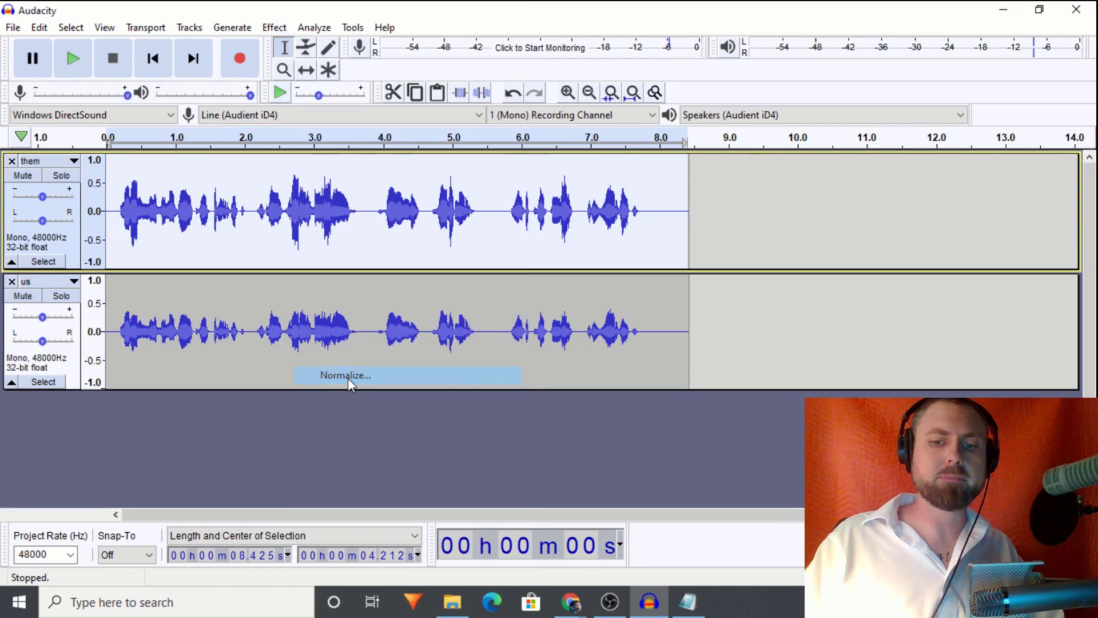
key("Return")
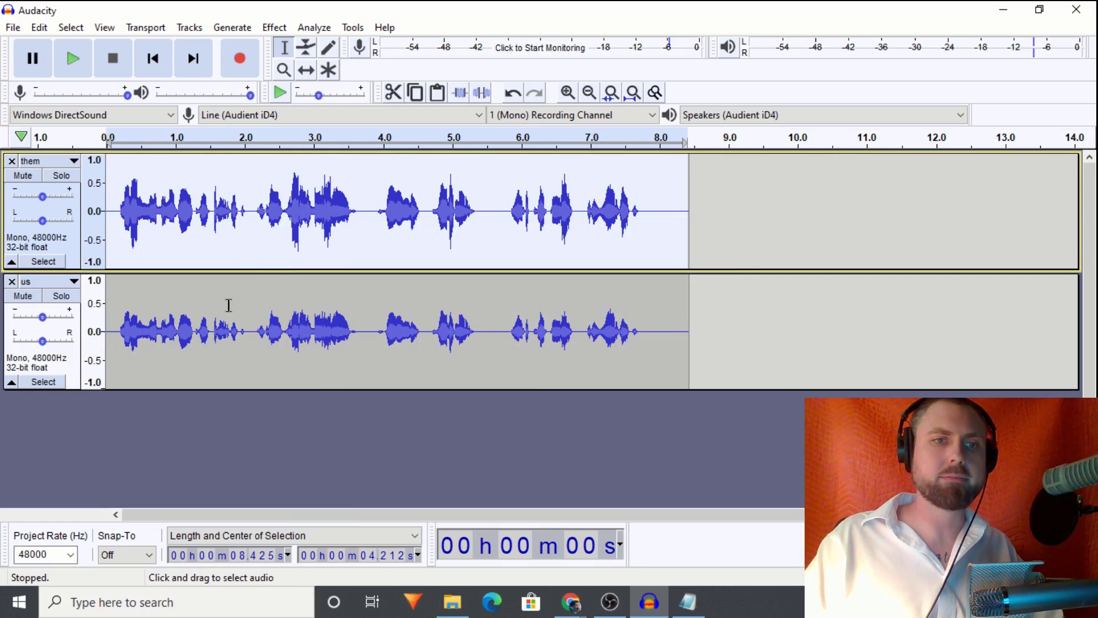
Step: Select the whole "us" track and normalize it with the same settings as the "them" track
double_click(179, 302)
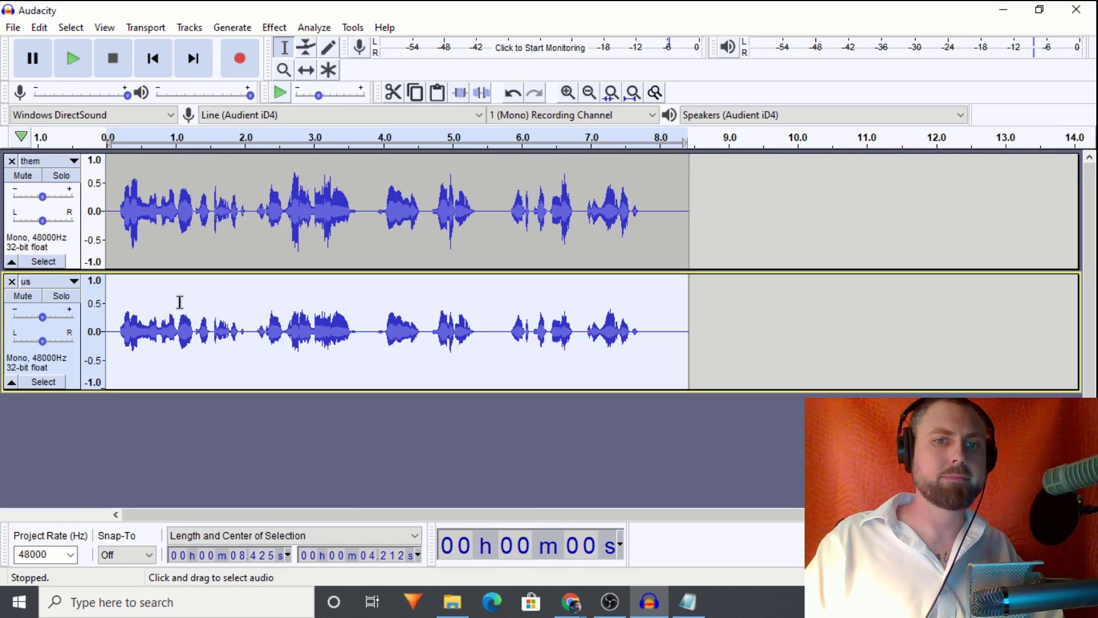
left_click(275, 28)
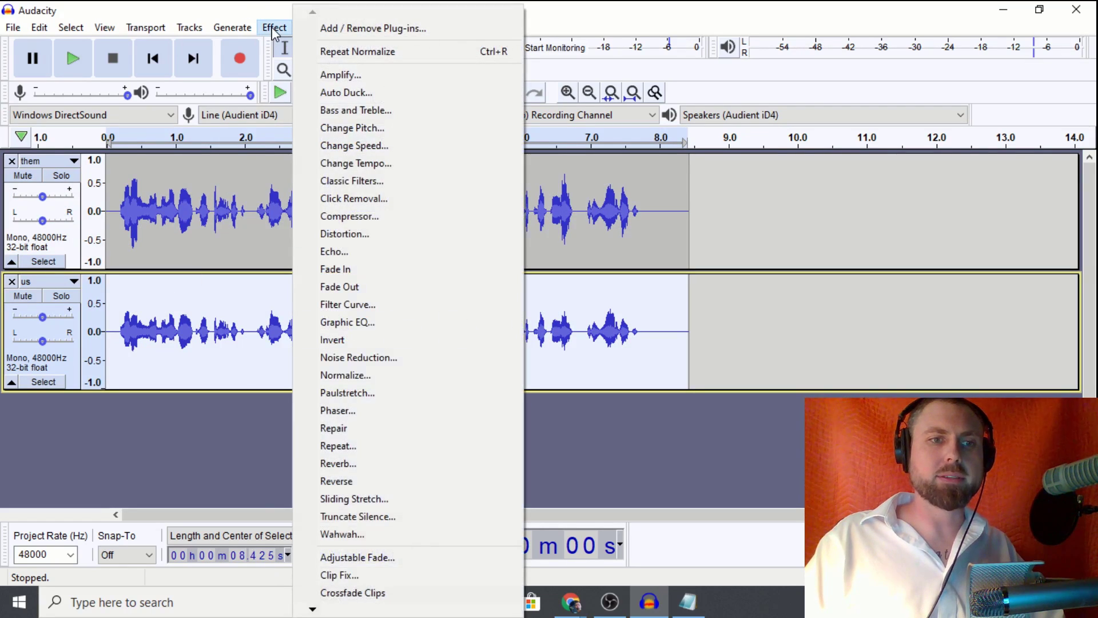
left_click(349, 376)
key("Return")
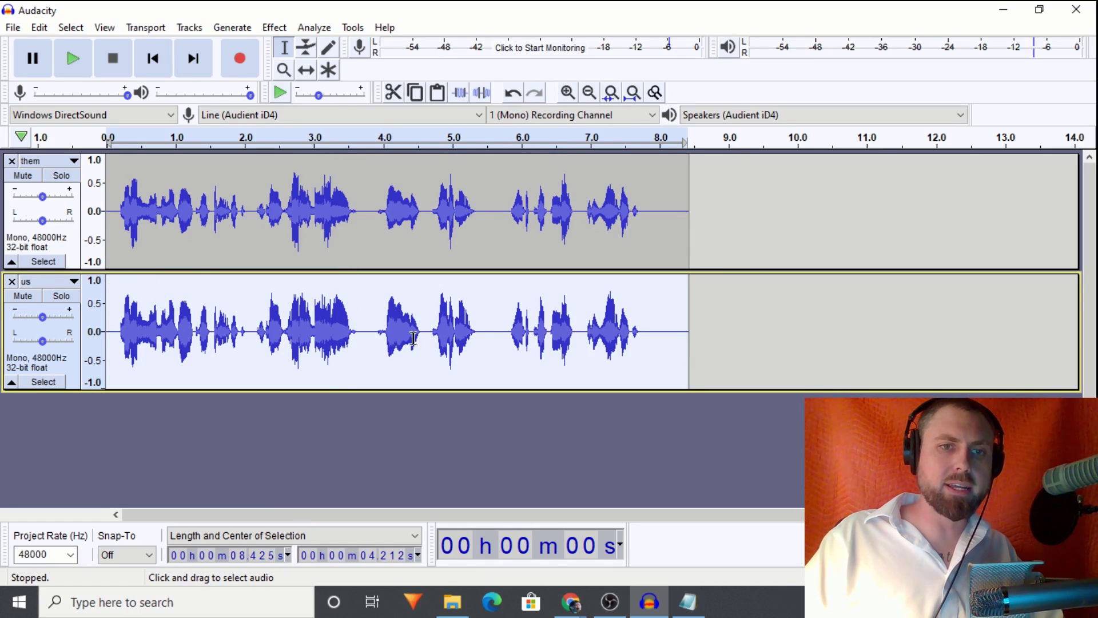
Step: Highlight the opening and closing phrases of the "us" waveform and compare the final phrase across both tracks
left_click_drag(369, 327, 73, 311)
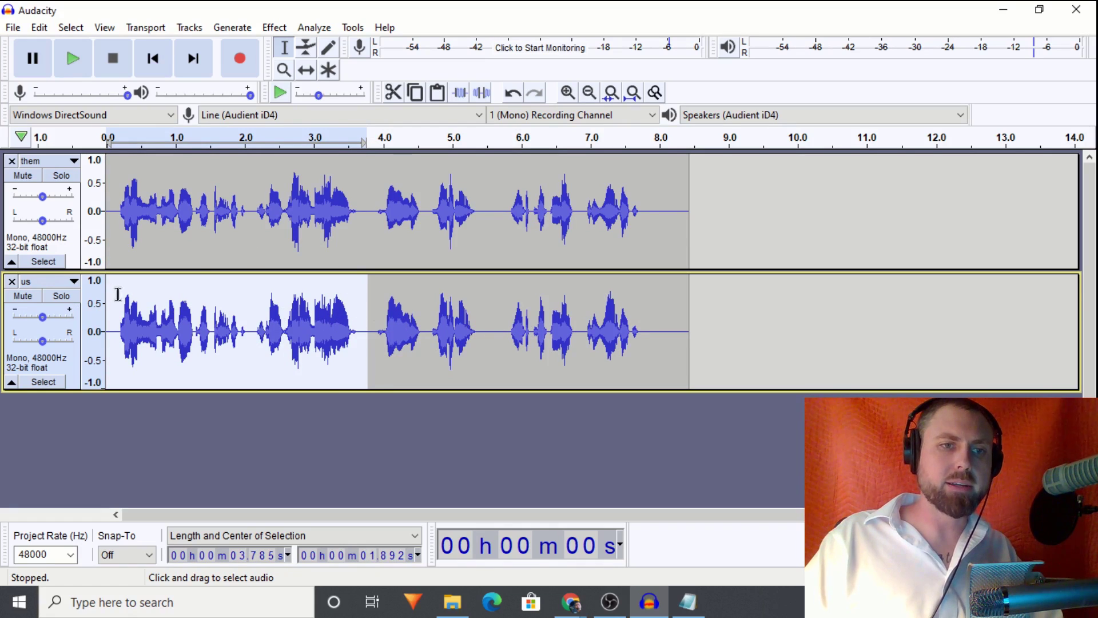
left_click_drag(510, 336, 668, 351)
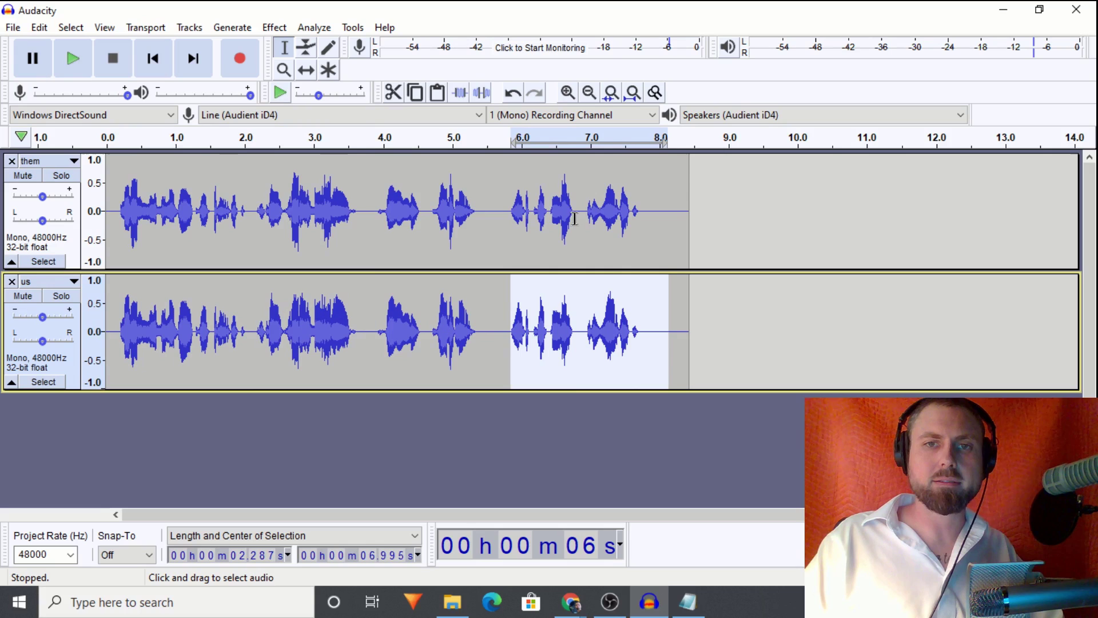
left_click_drag(578, 220, 655, 295)
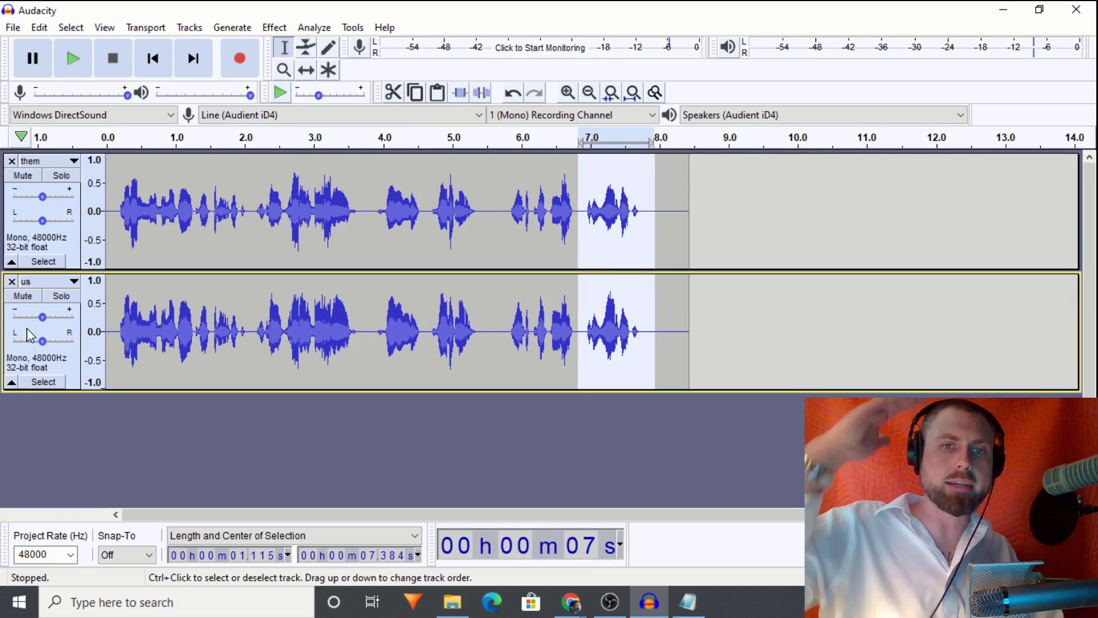
Step: Mark the short passage just before 5 seconds in the "them" and "us" tracks to compare its peaks
left_click(450, 218)
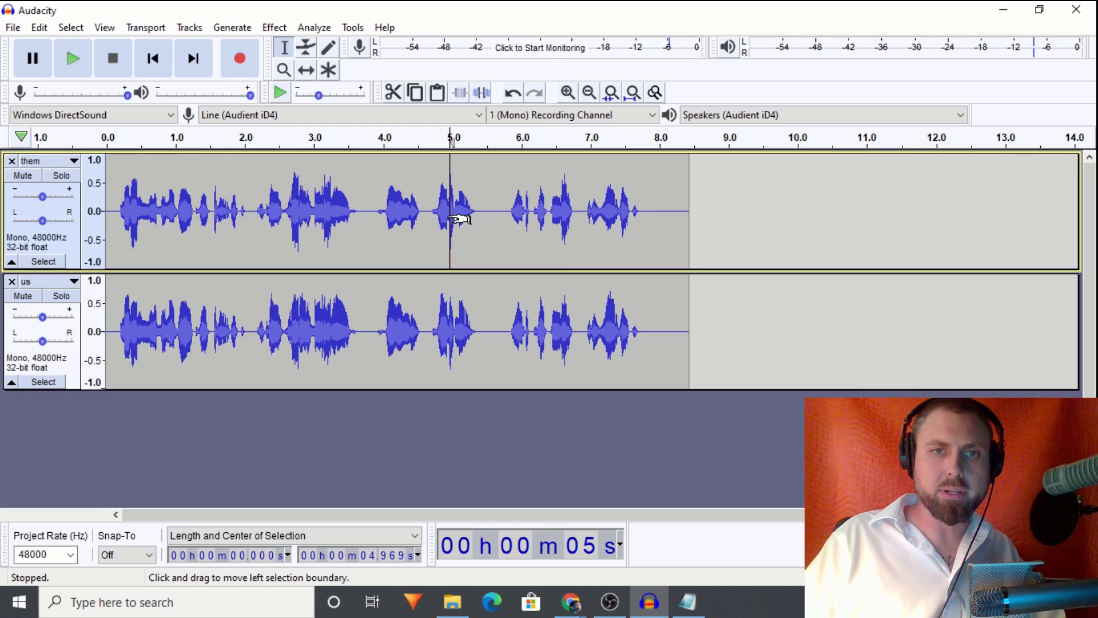
left_click_drag(430, 215, 465, 213)
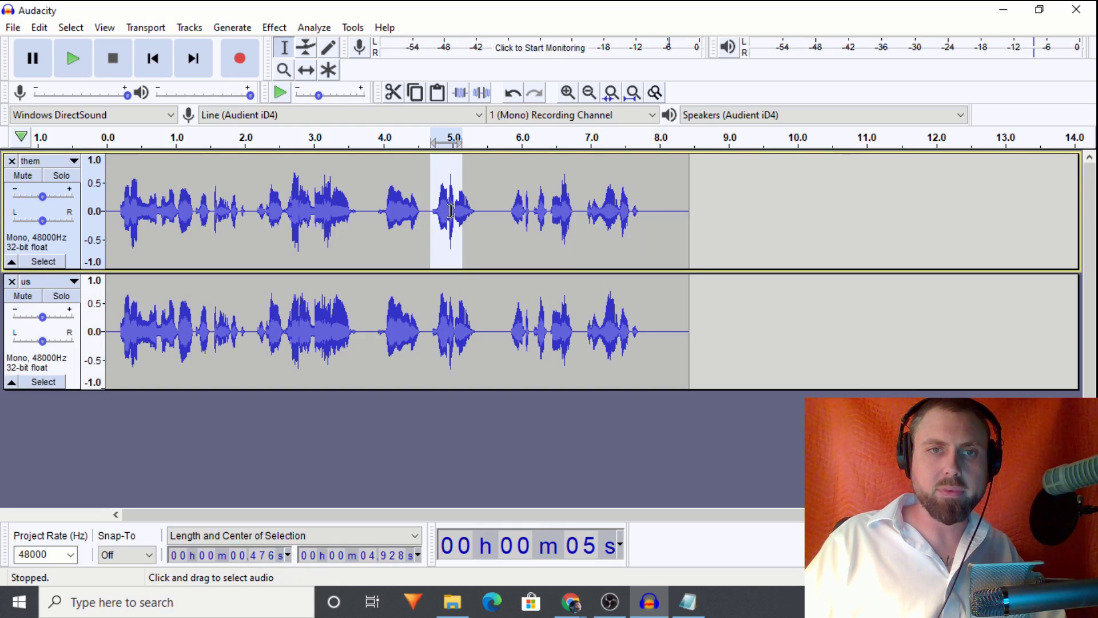
left_click(449, 190)
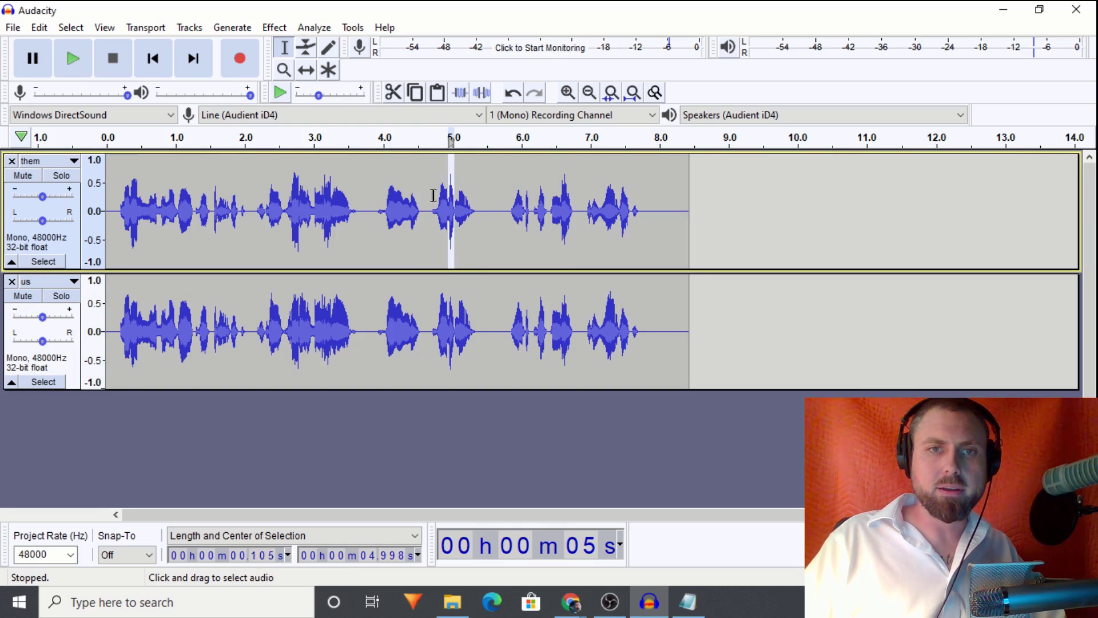
left_click(434, 195)
mouse_move(434, 195)
left_mouse_down()
mouse_move(456, 207)
mouse_move(447, 211)
left_mouse_up()
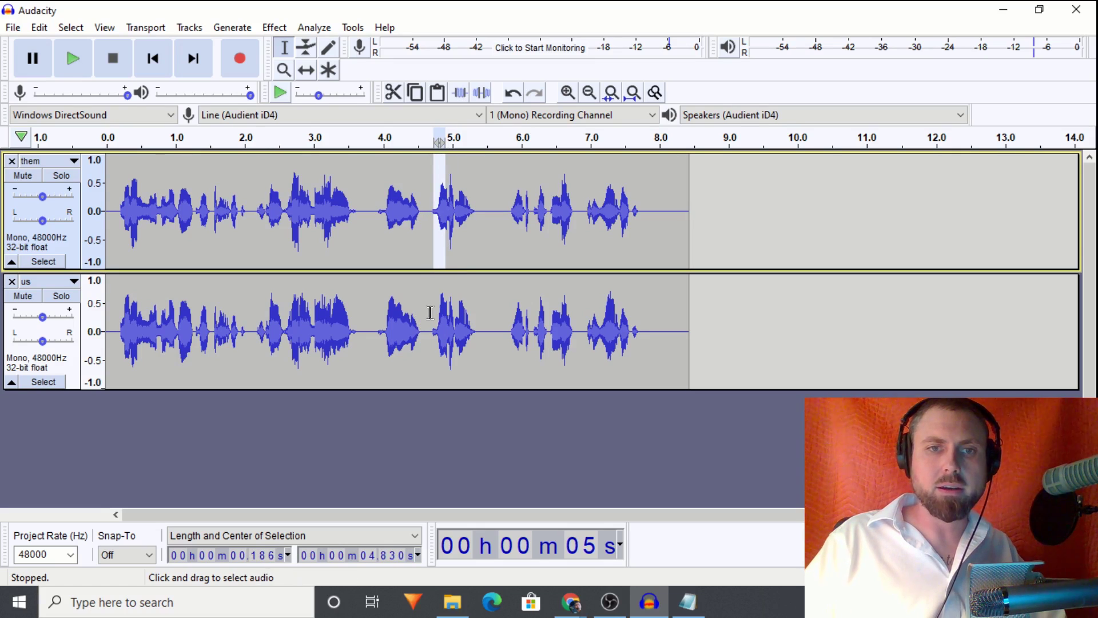
left_click_drag(430, 313, 448, 323)
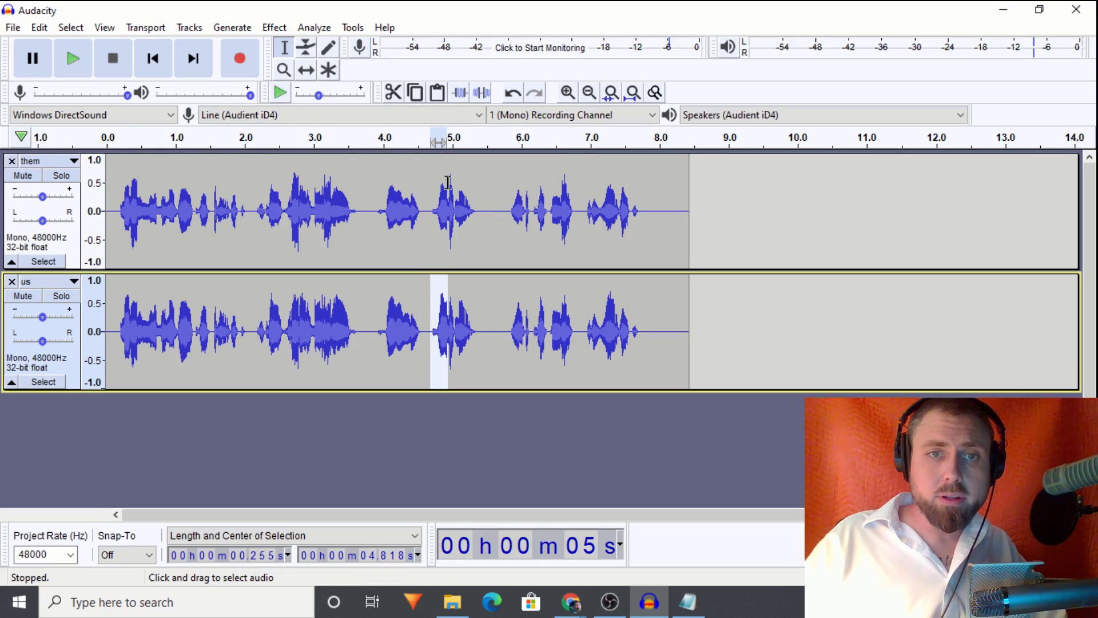
Step: Select the narrow peak at about 5 seconds in the "them" track and examine it closely against the "us" waveform
left_click_drag(448, 182, 456, 184)
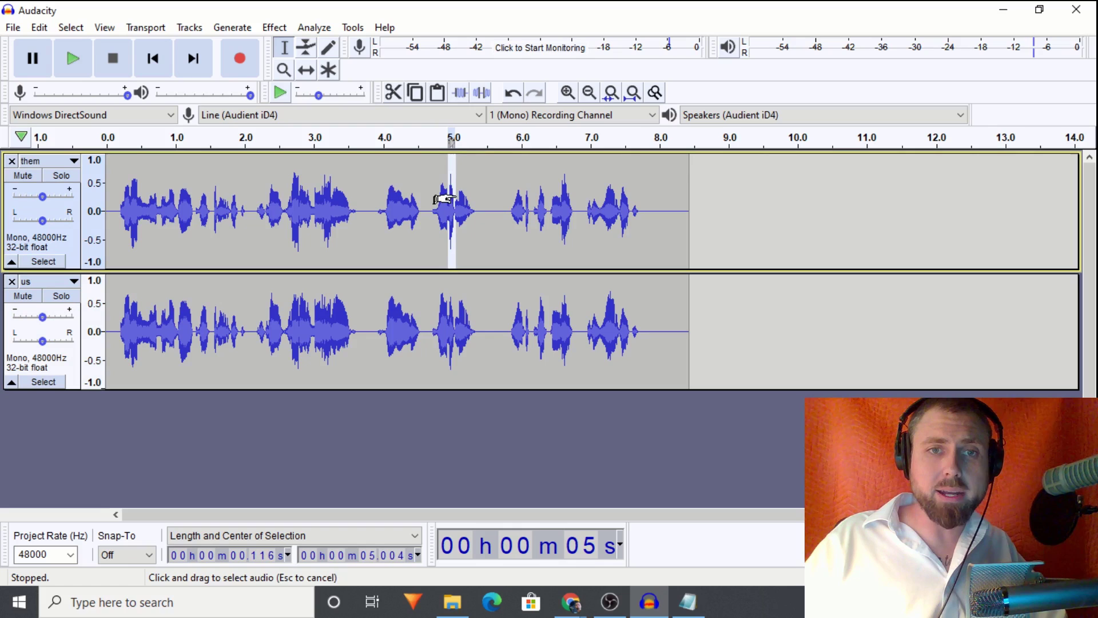
left_click(573, 94)
left_click(573, 94)
left_click(572, 93)
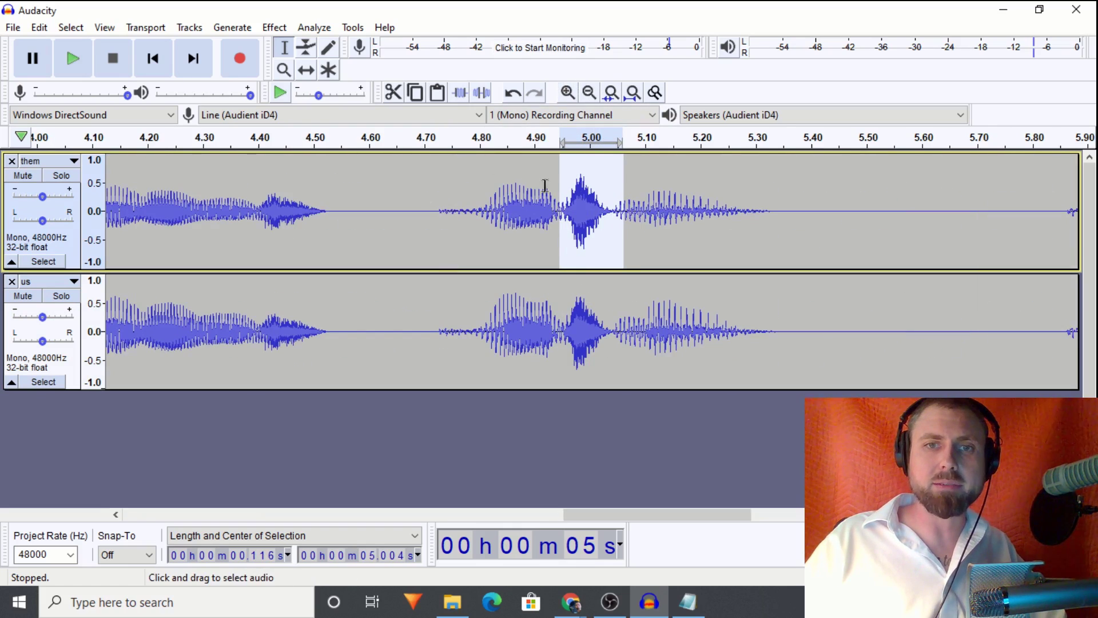
left_click(589, 93)
left_click(590, 93)
left_click(589, 93)
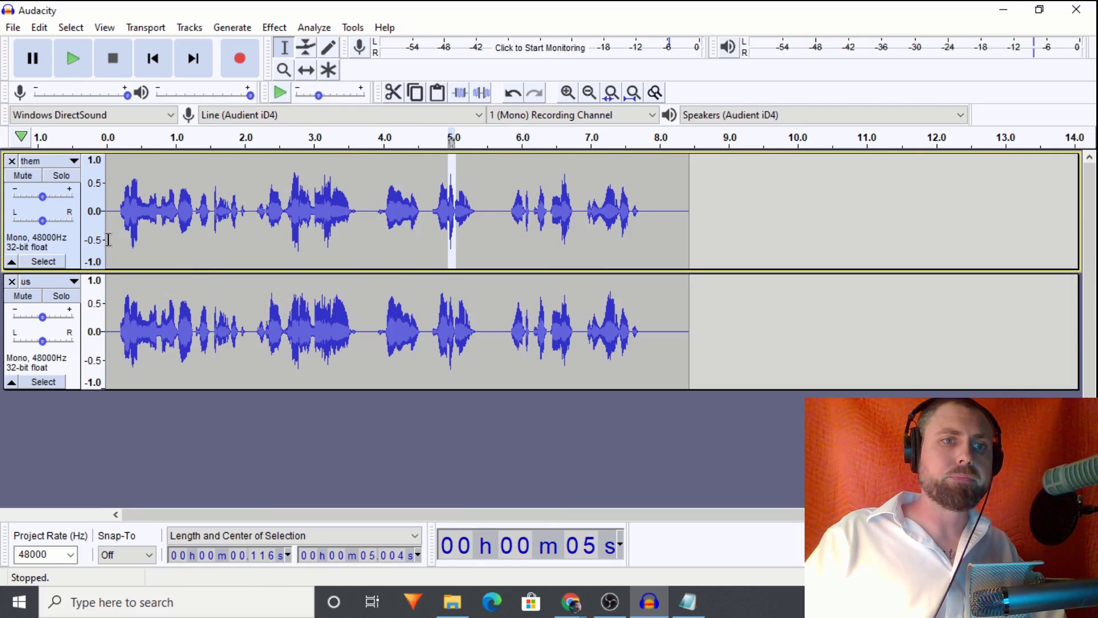
Step: Play the "them" track soloed from near the start, and the "us" track soloed from the same point
left_click(62, 175)
left_click(108, 210)
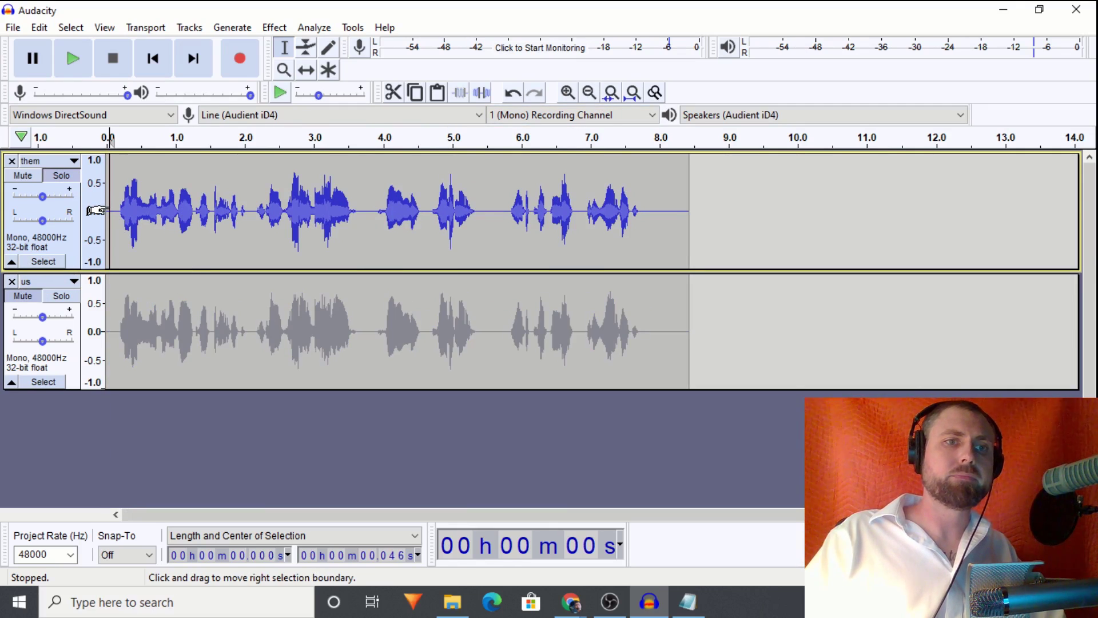
key("space")
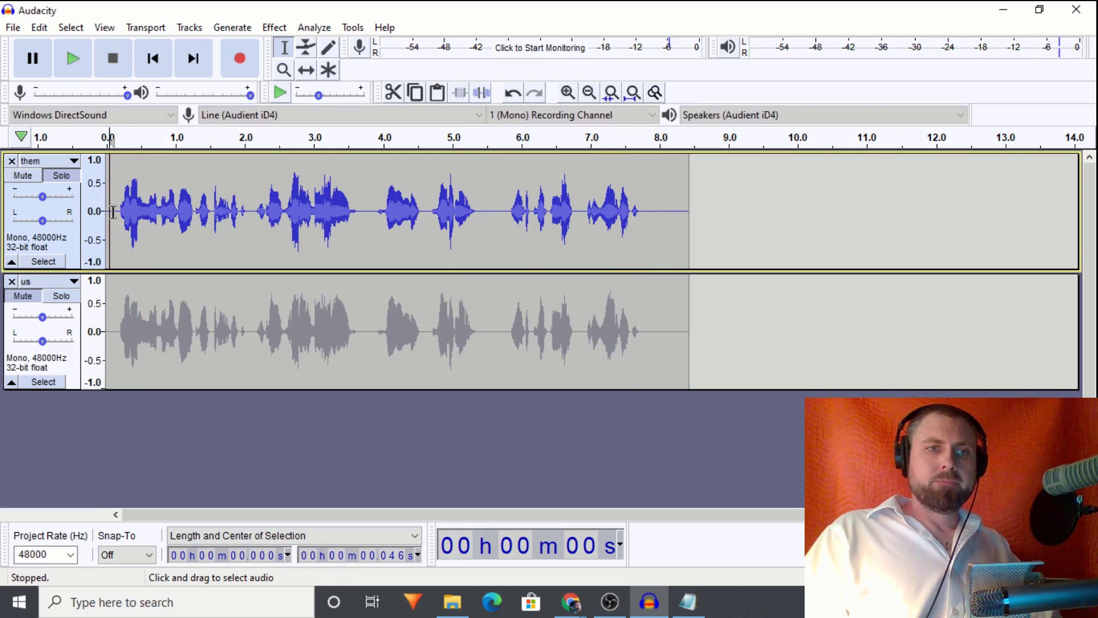
left_click(62, 296)
key("space")
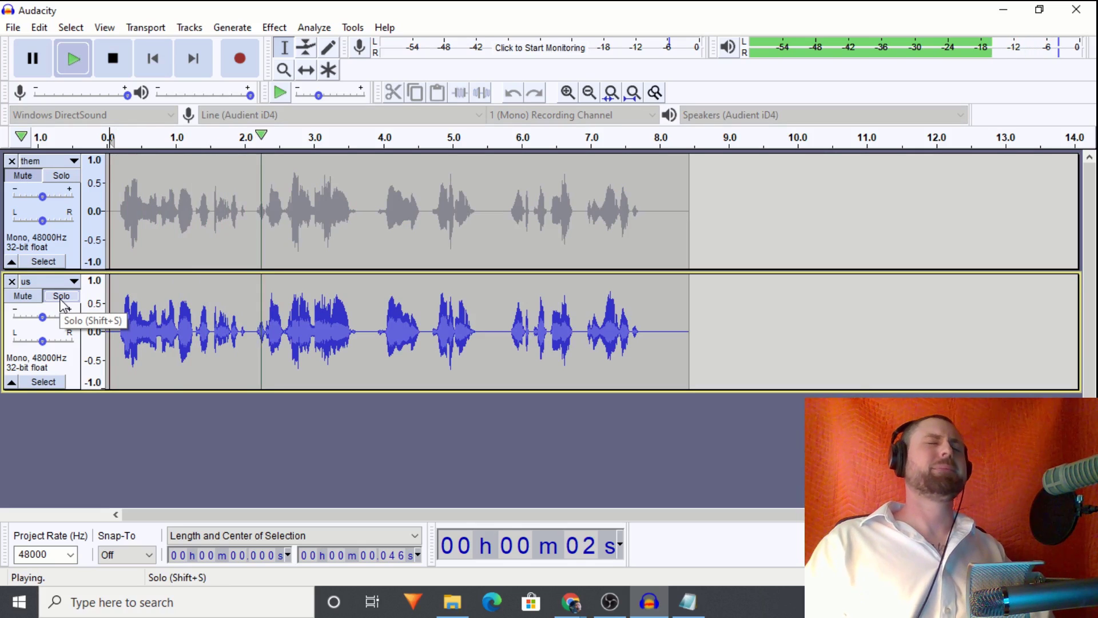
key("space")
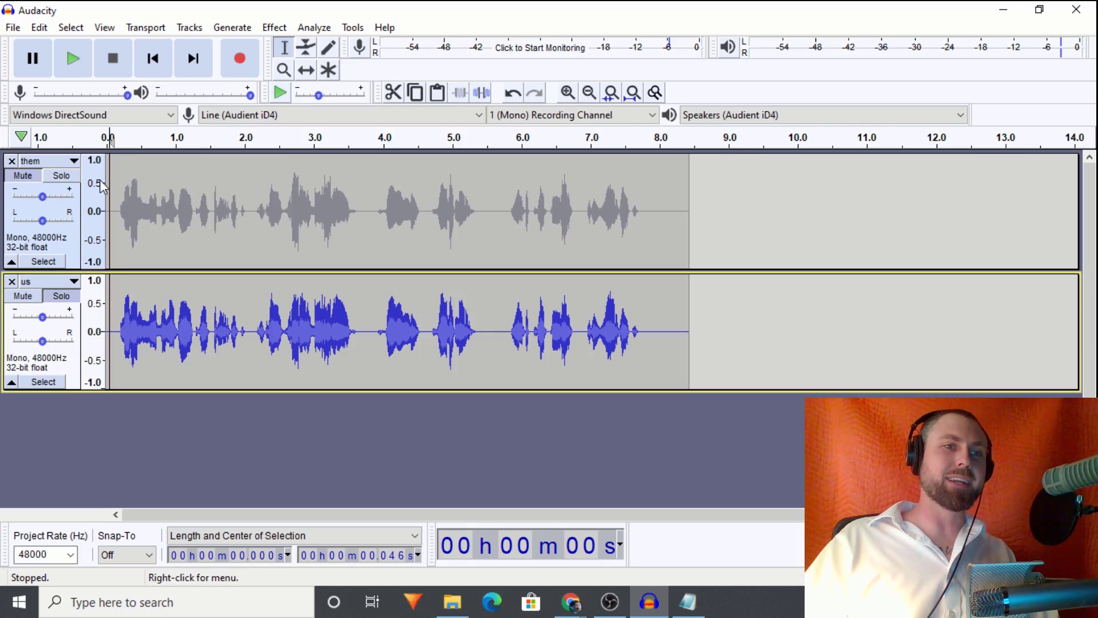
Step: Replay the opening on the soloed "them" track and again on the soloed "us" track to compare their sound
left_click(61, 177)
key("space")
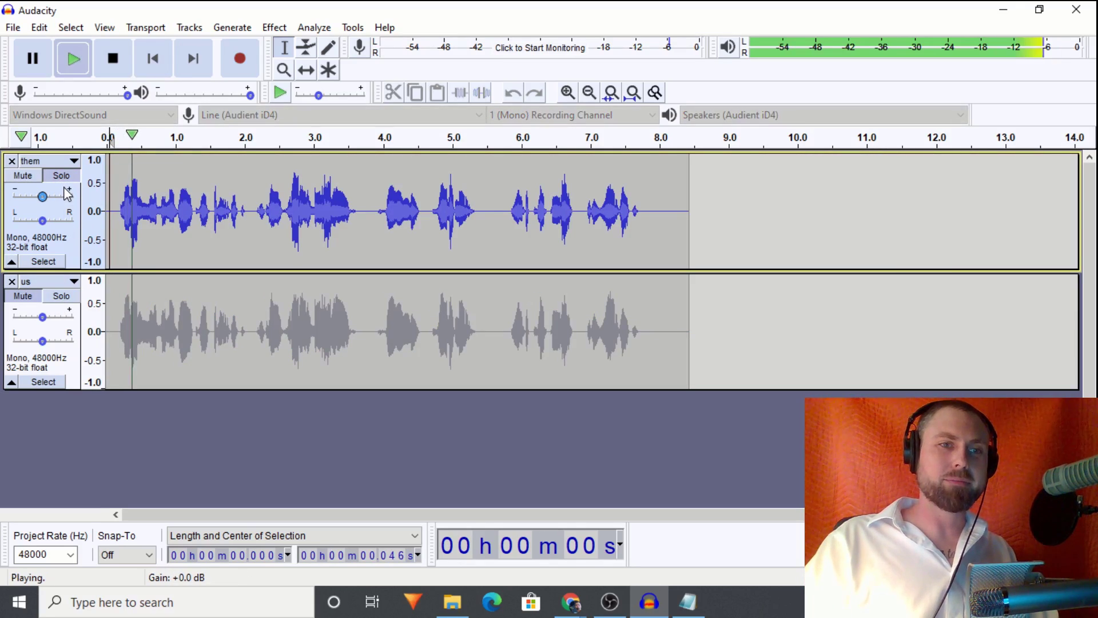
key("space")
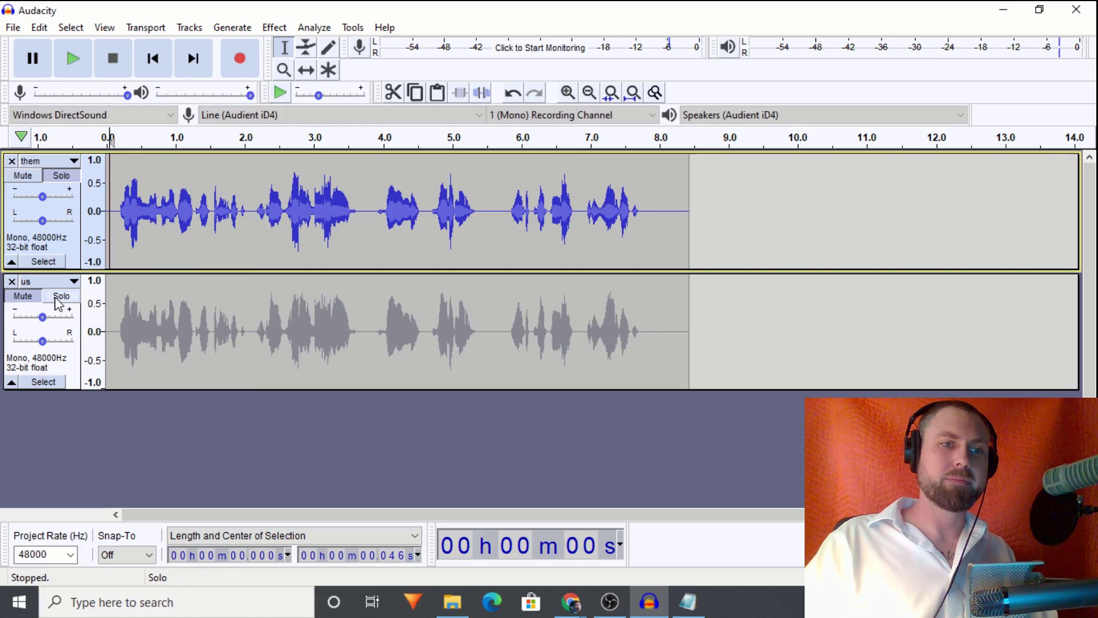
left_click(52, 295)
key("space")
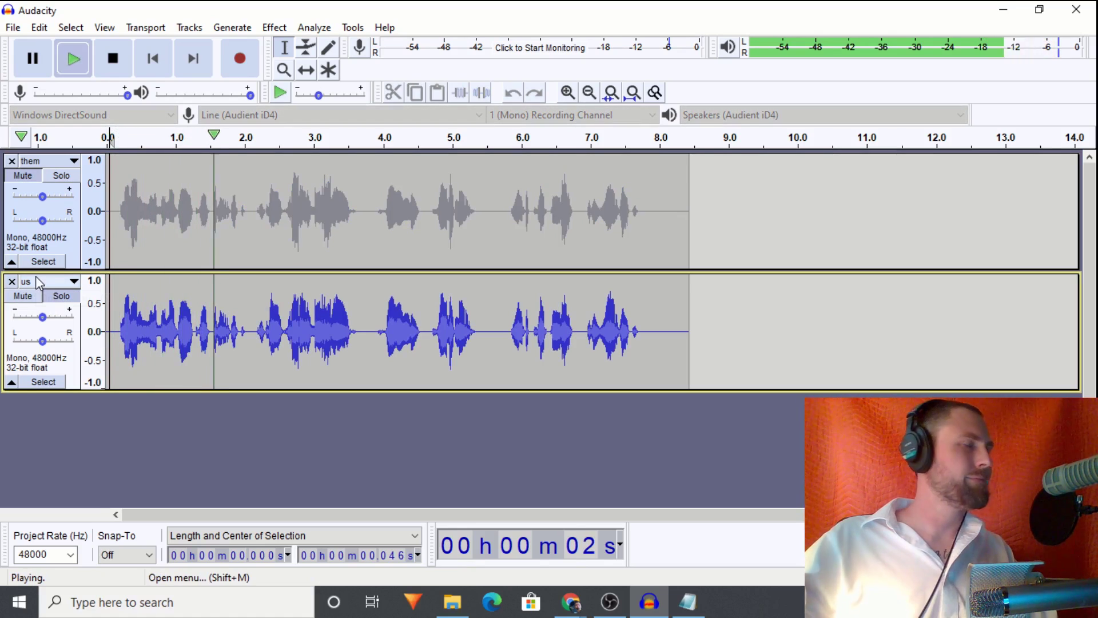
key("space")
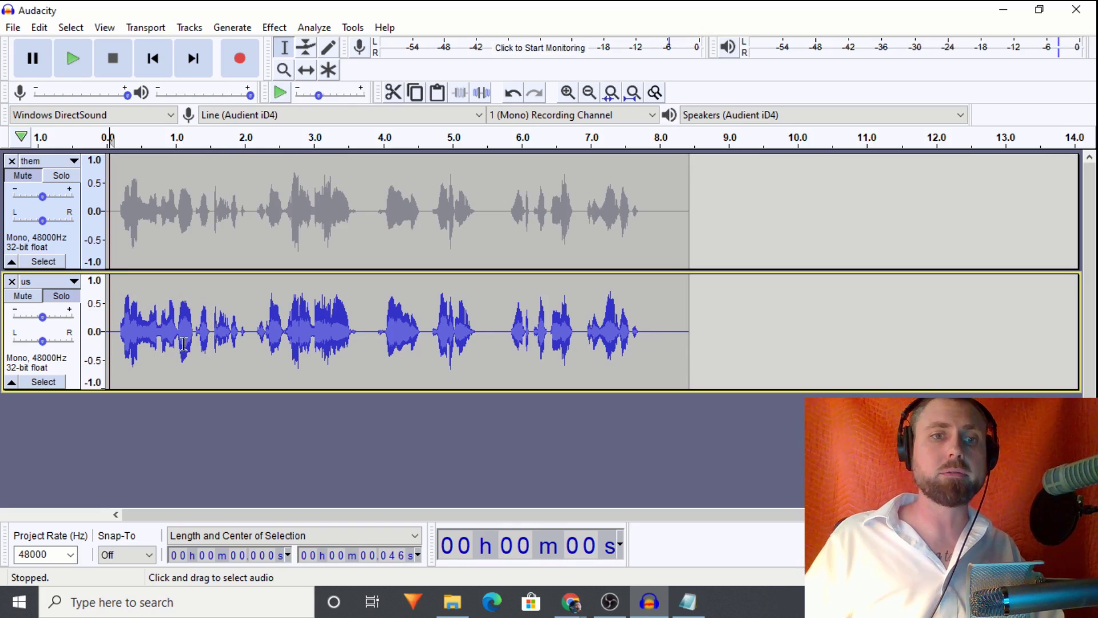
Step: Play both tracks soloed in turn from about 2.1 seconds, "them" first and "us" second, to compare the phrase
left_click(252, 334)
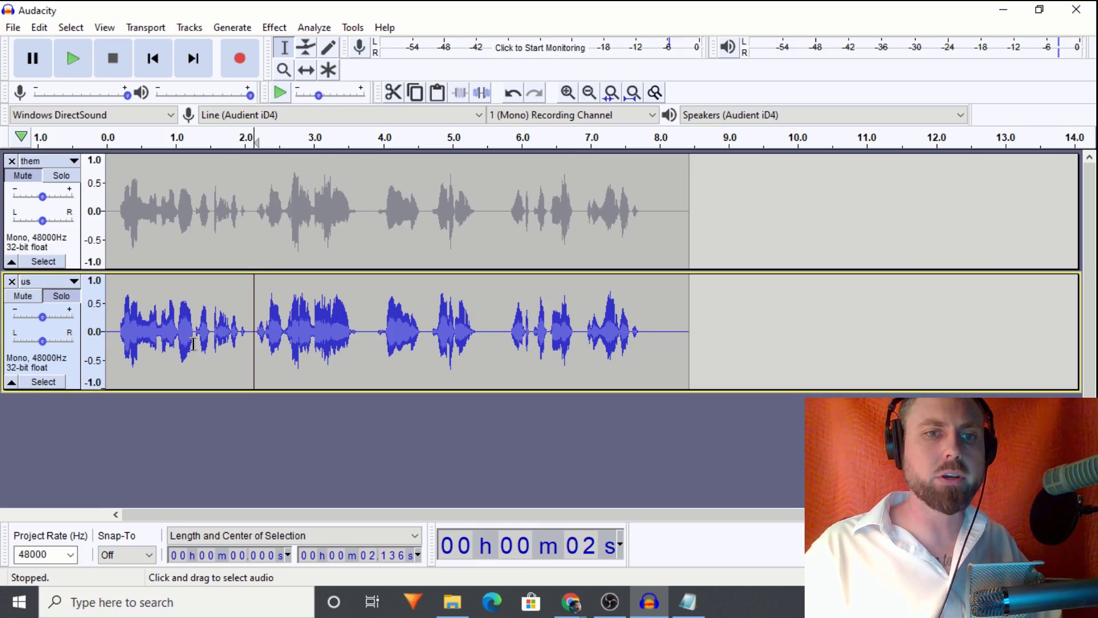
left_click(61, 176)
key("space")
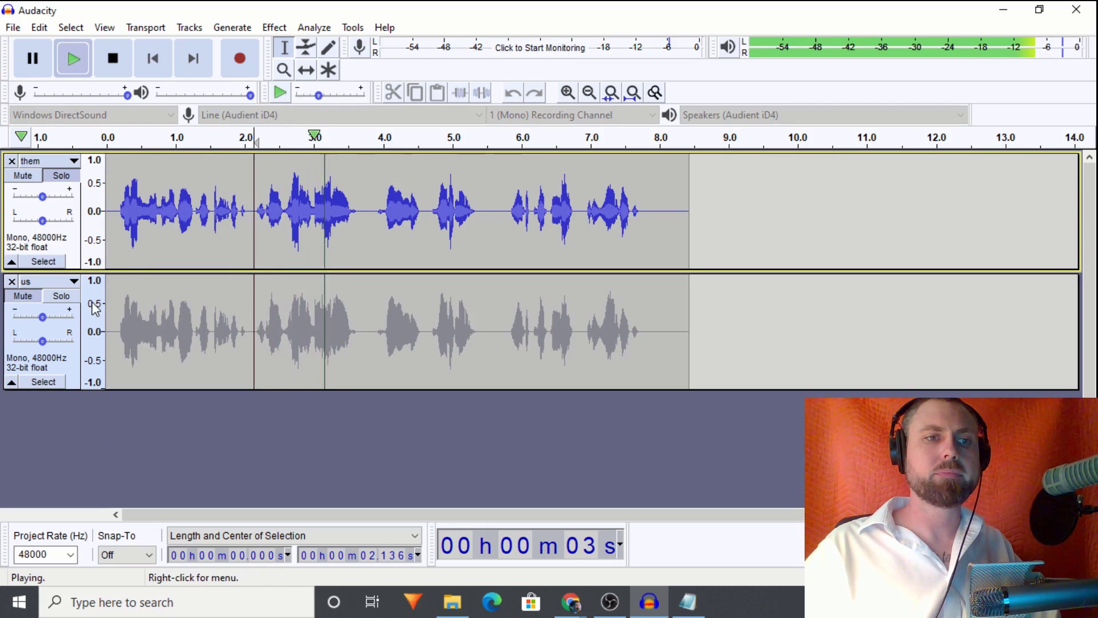
key("space")
left_click(64, 297)
key("space")
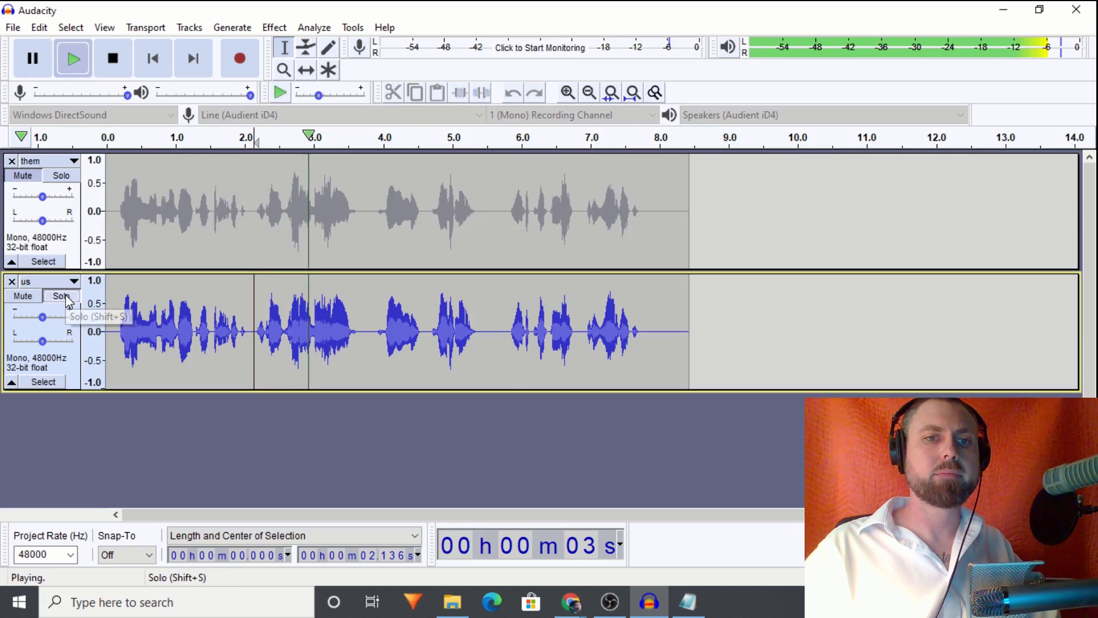
key("space")
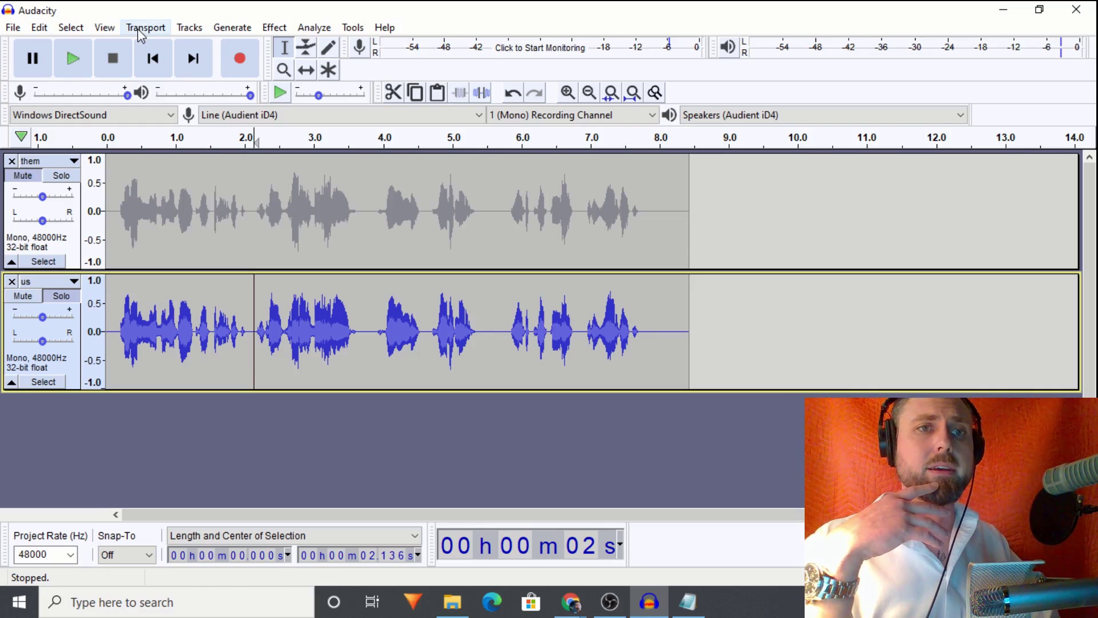
Step: Select the whole "us" track, open Filter Curve to examine its EQ curve, and close it without applying
left_click(277, 30)
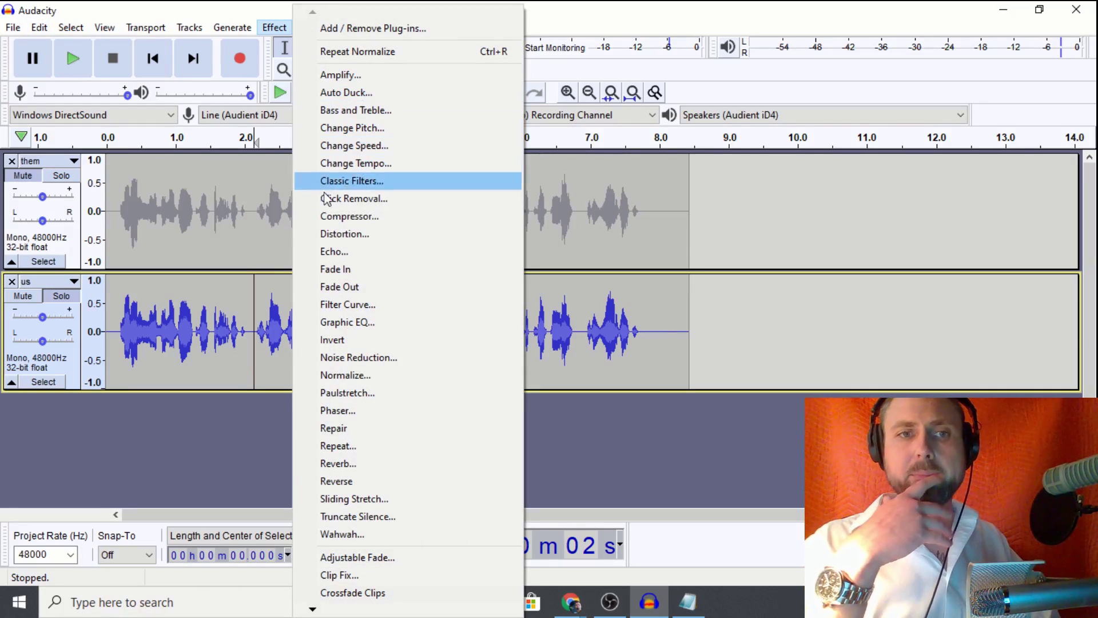
left_click(330, 312)
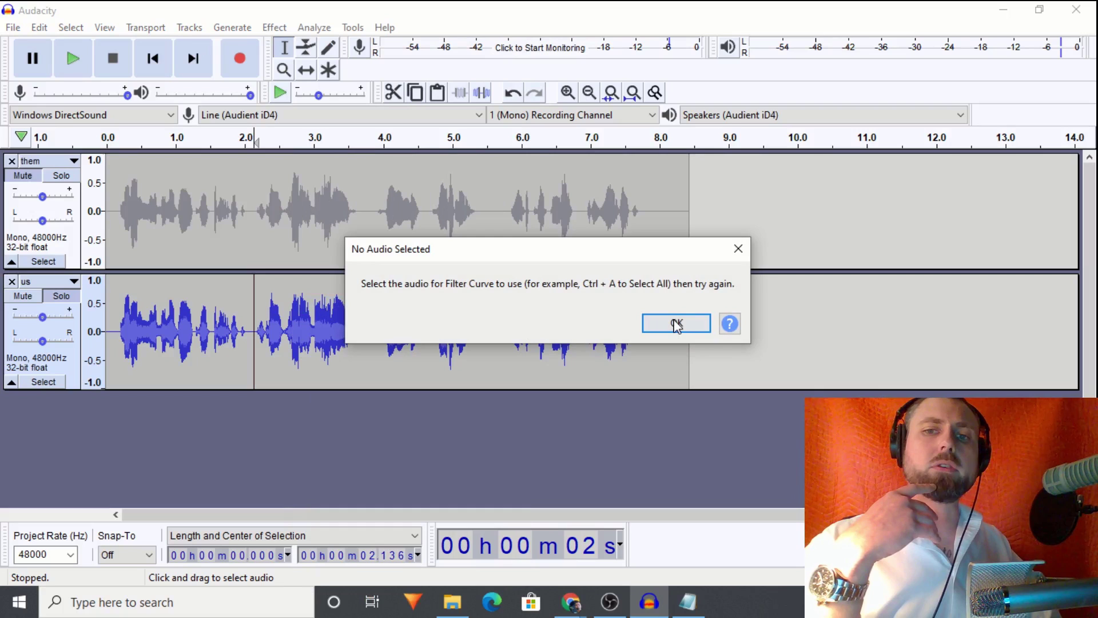
left_click(674, 321)
left_click(343, 312)
key("ctrl+a")
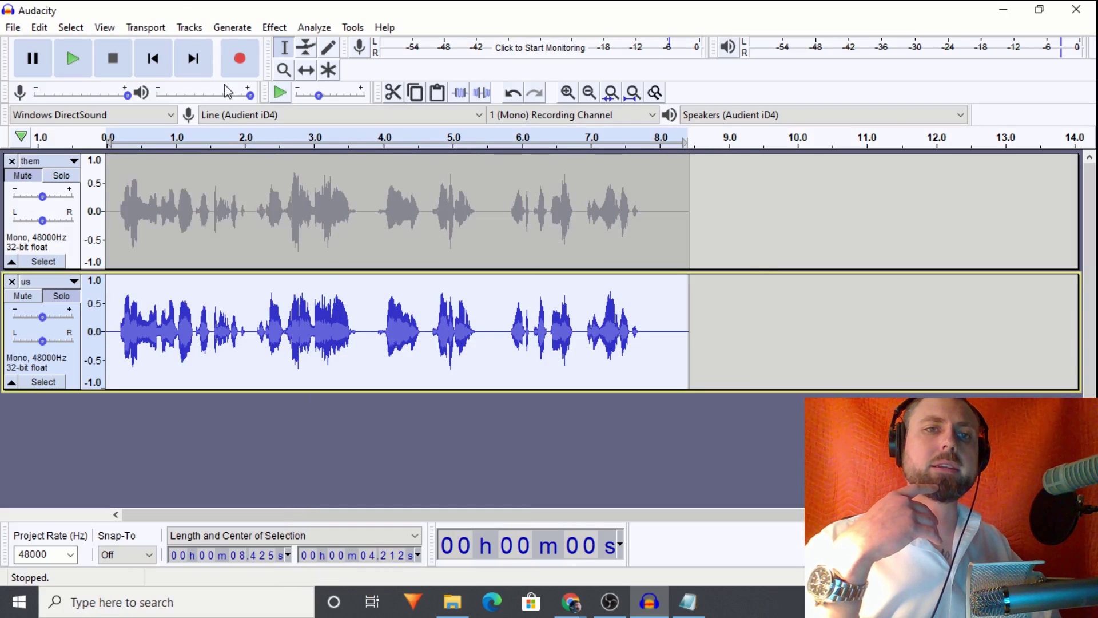
left_click(274, 28)
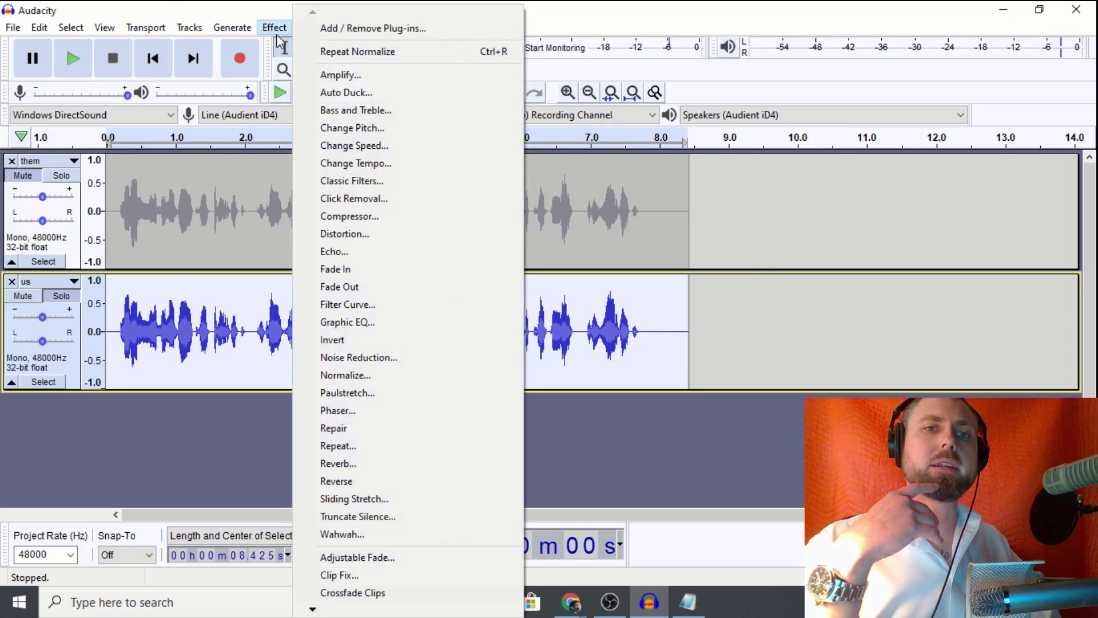
left_click(343, 305)
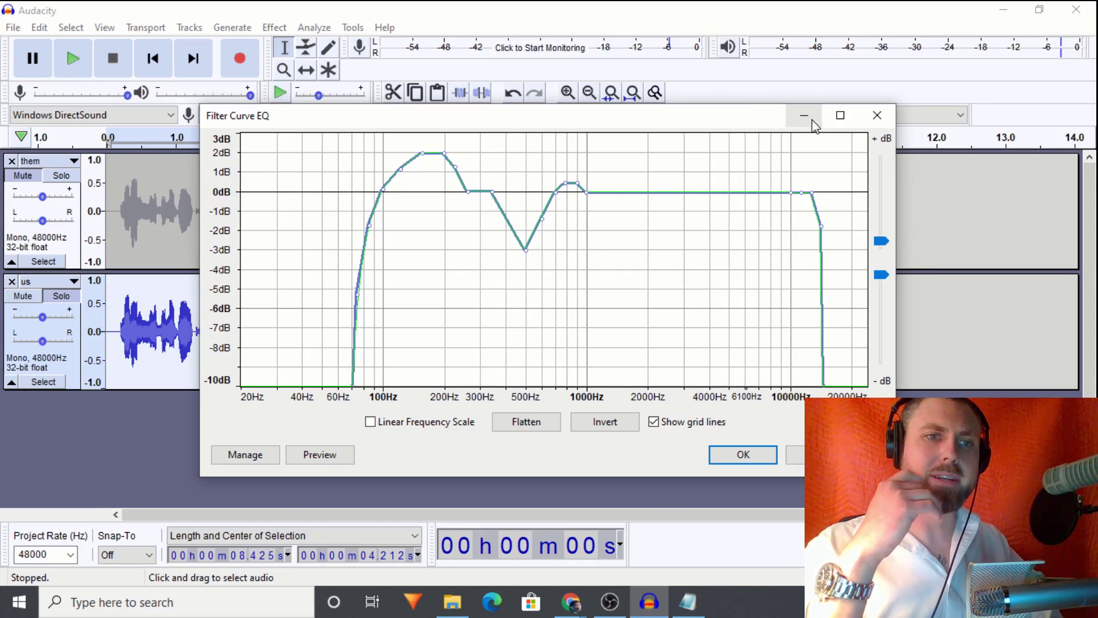
left_click(875, 117)
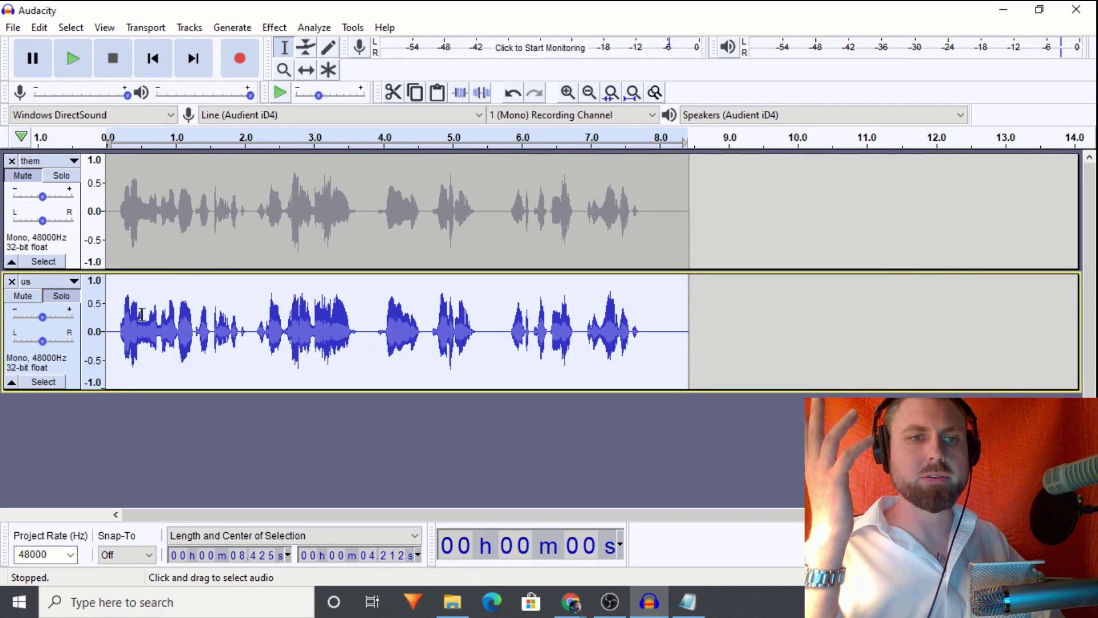
Step: Play the opening with the "them" track soloed, and again with the "us" track soloed
left_click(58, 177)
key("space")
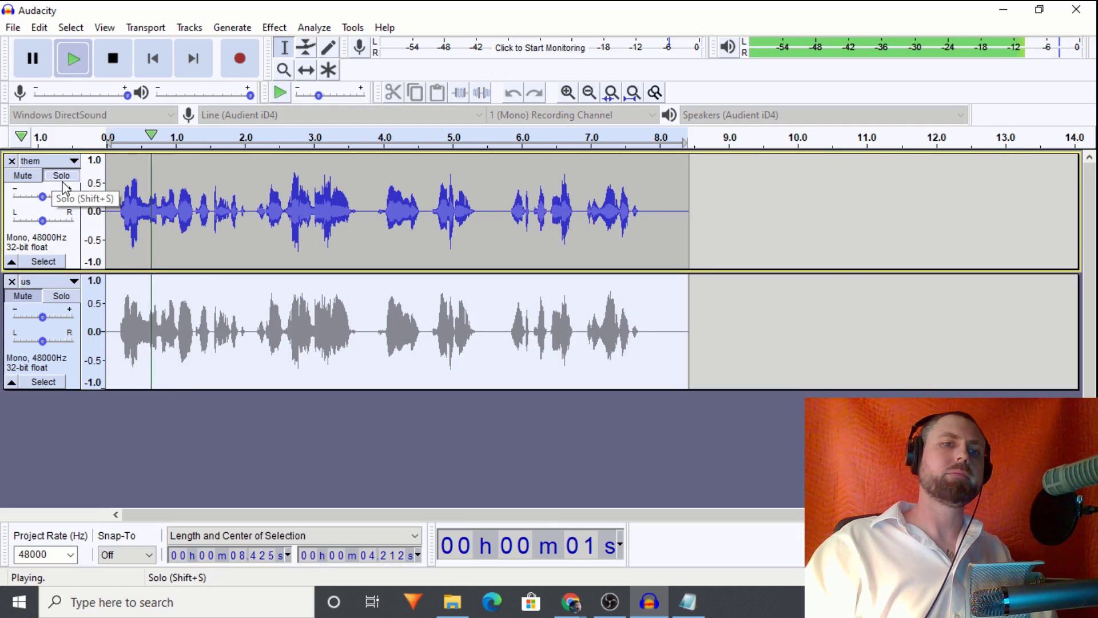
key("space")
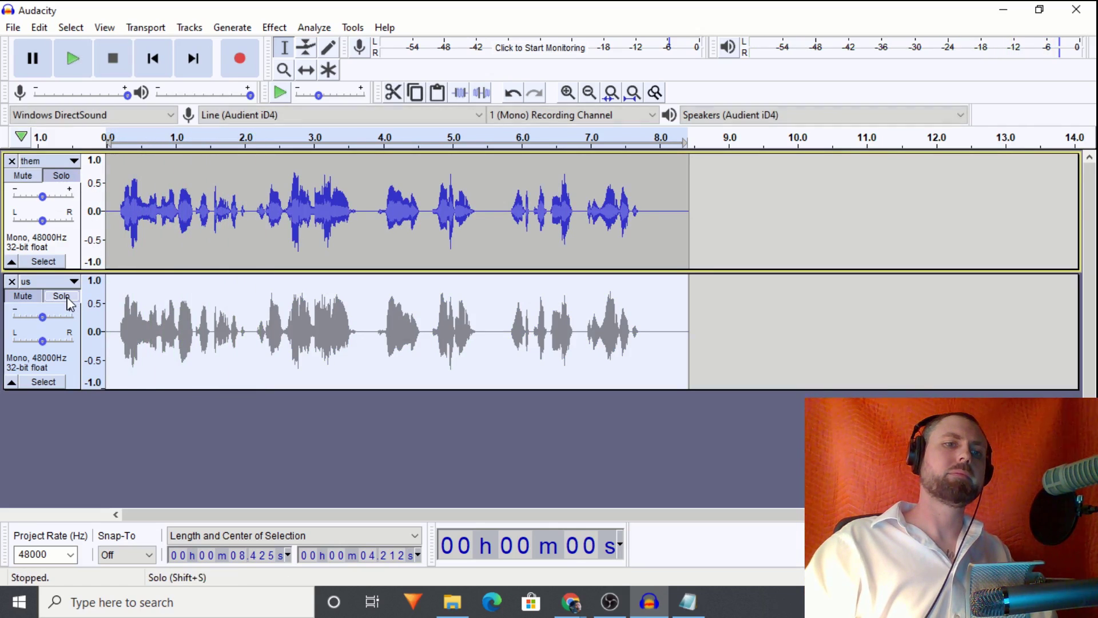
left_click(67, 299)
key("space")
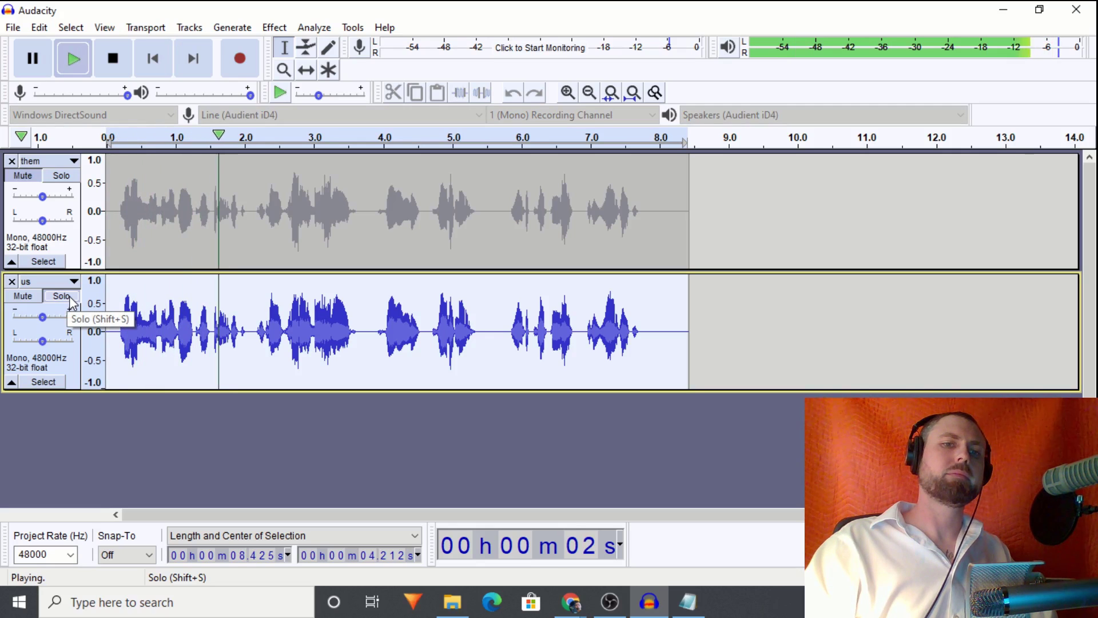
key("space")
Step: Repeat the comparison of the opening, listening to the soloed "them" track first and the soloed "us" track second
left_click(63, 177)
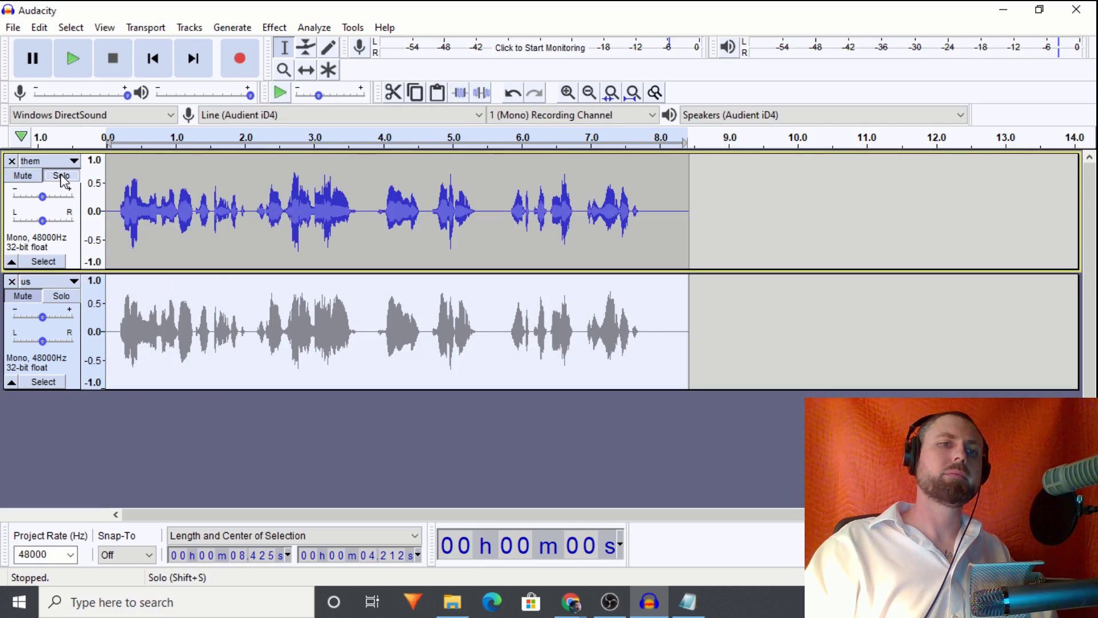
key("space")
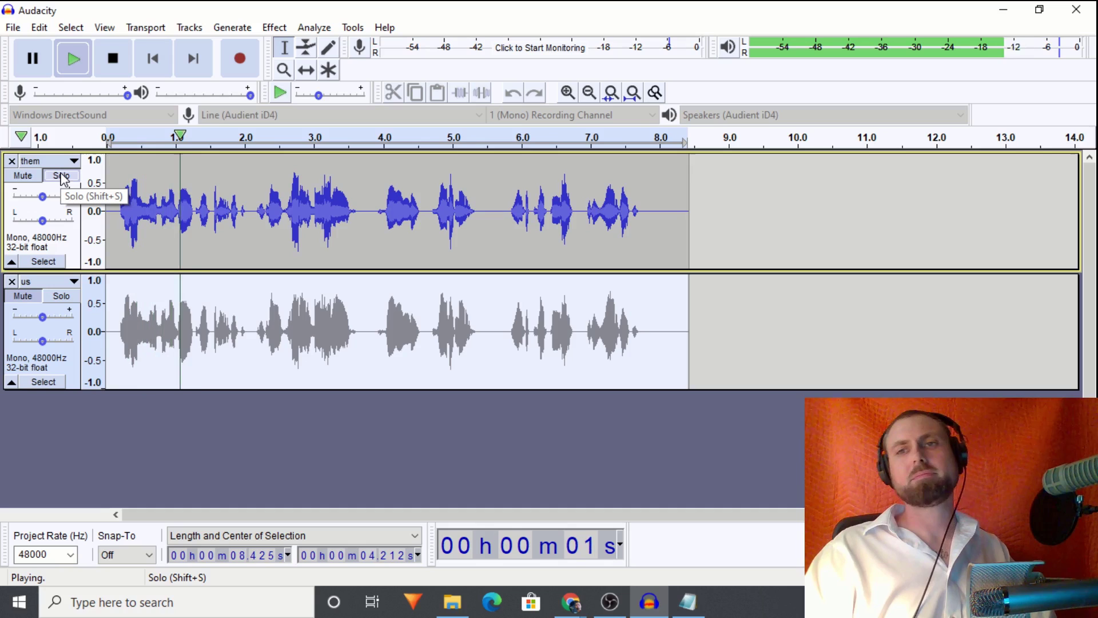
key("space")
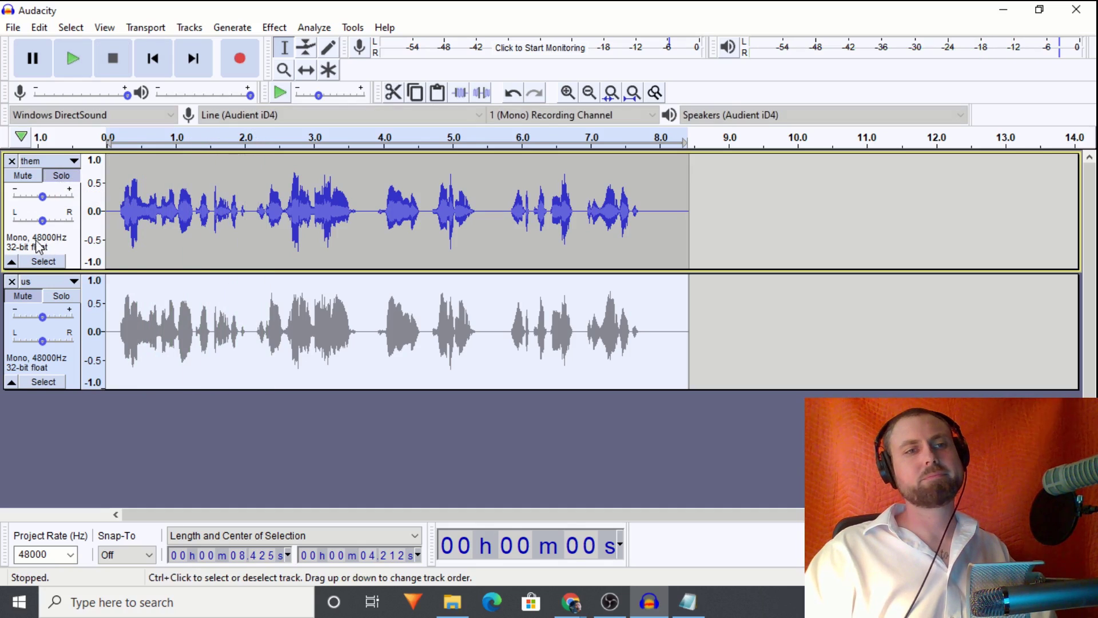
left_click(65, 296)
key("space")
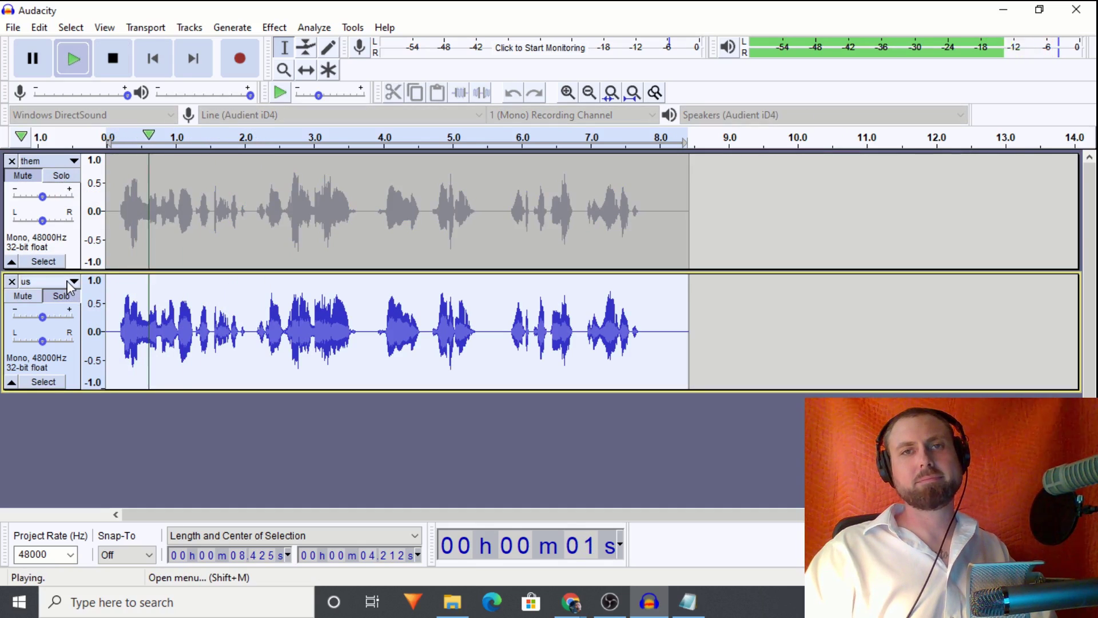
key("space")
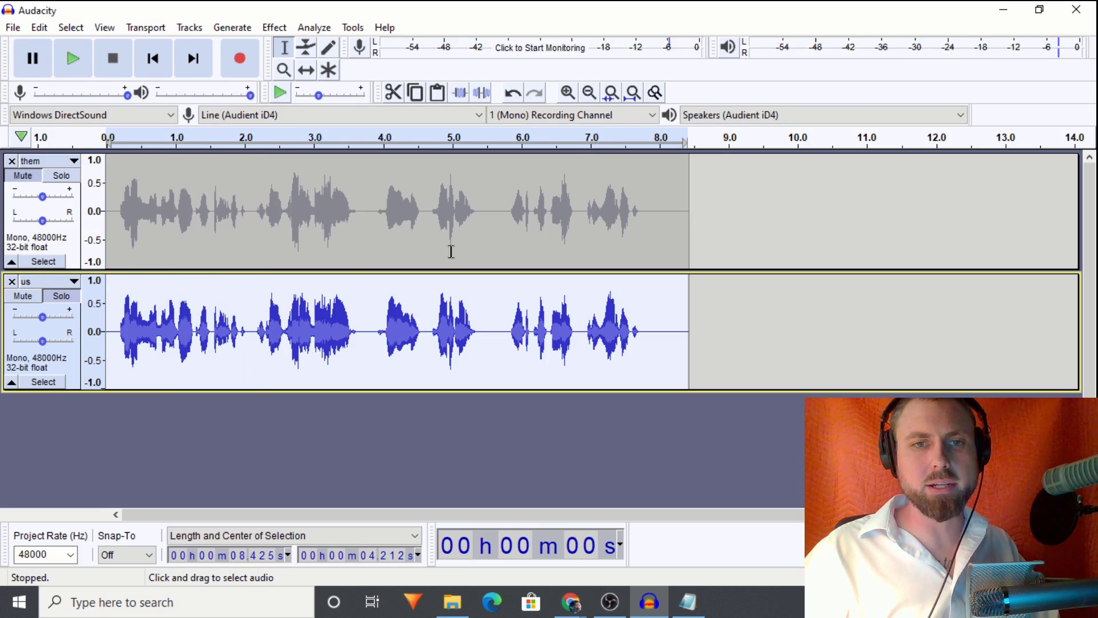
Step: Play from about 2.19 s with "us" soloed, then with "them" soloed, and once more with "us" soloed
left_click(258, 323)
key("space")
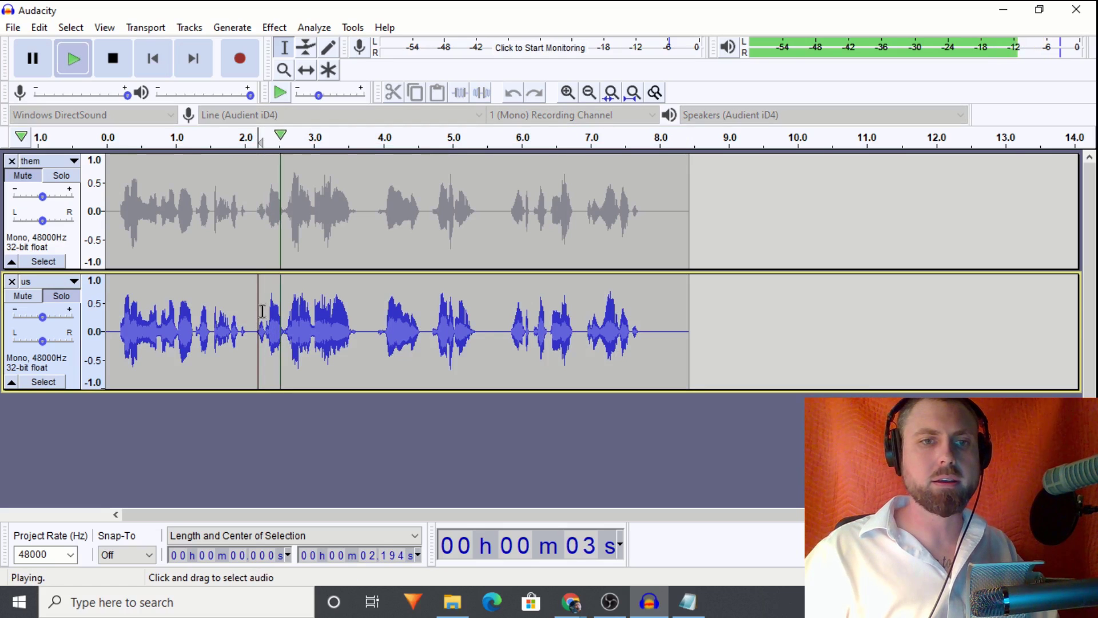
key("space")
left_click(63, 177)
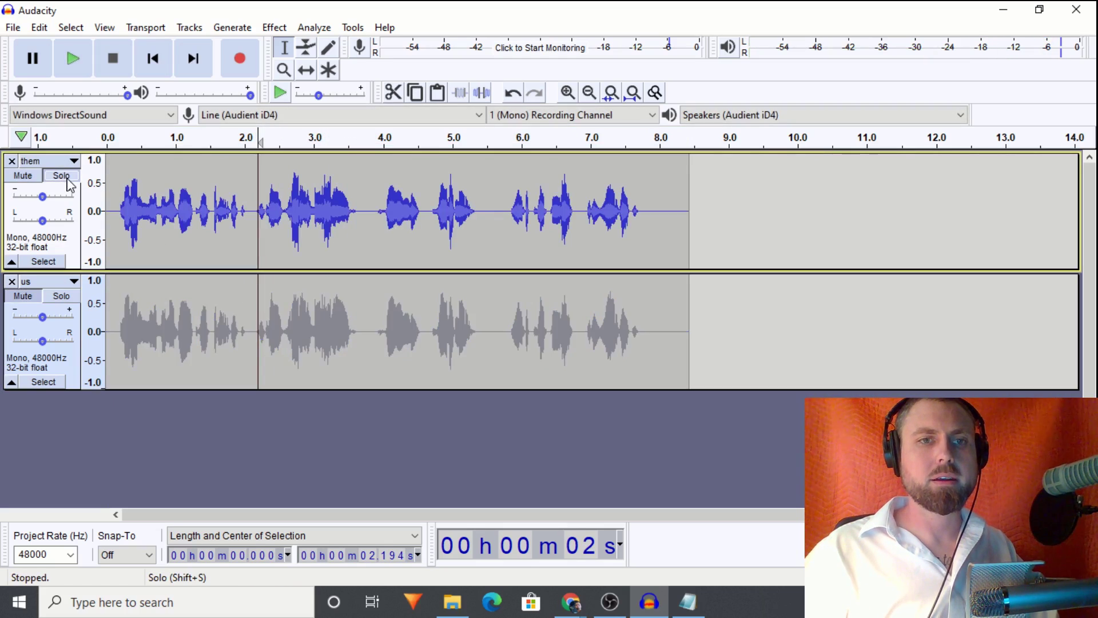
key("space")
key("space")
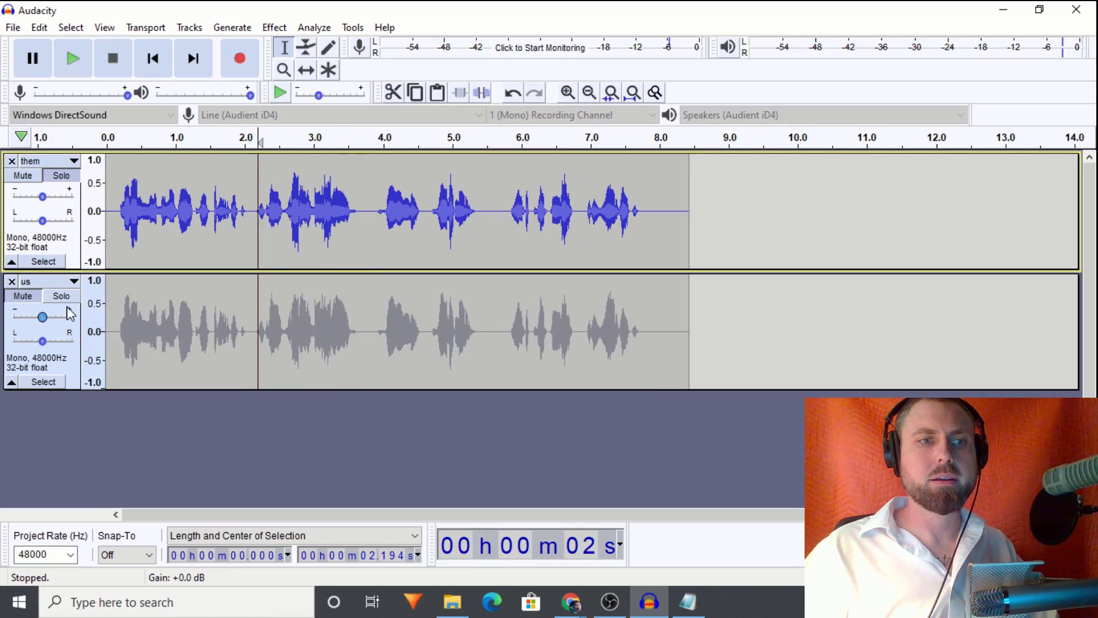
left_click(63, 296)
key("space")
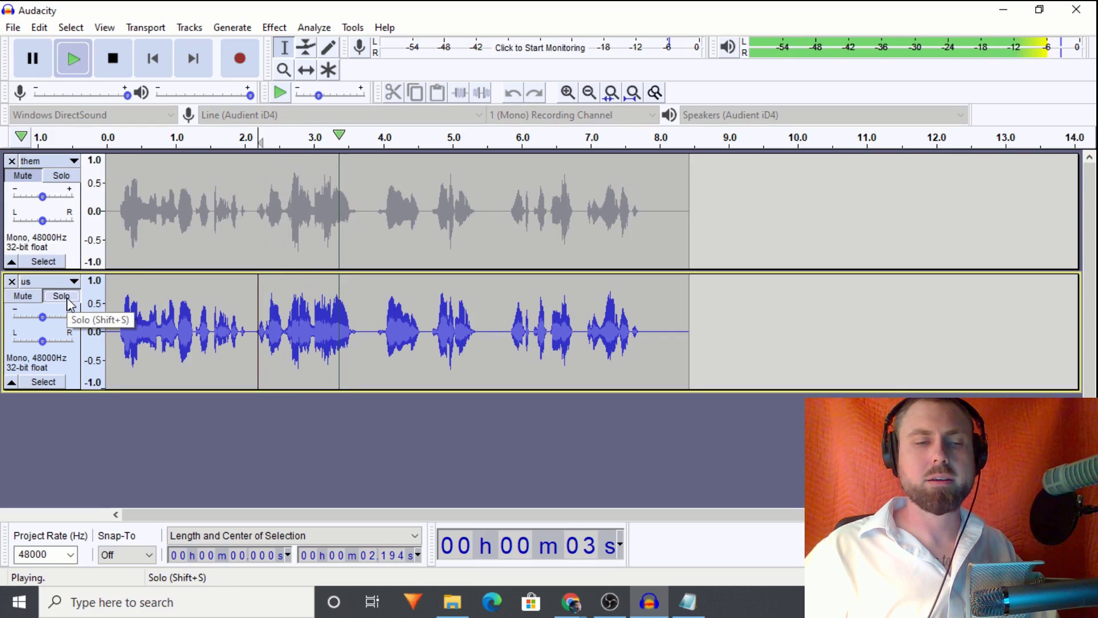
key("space")
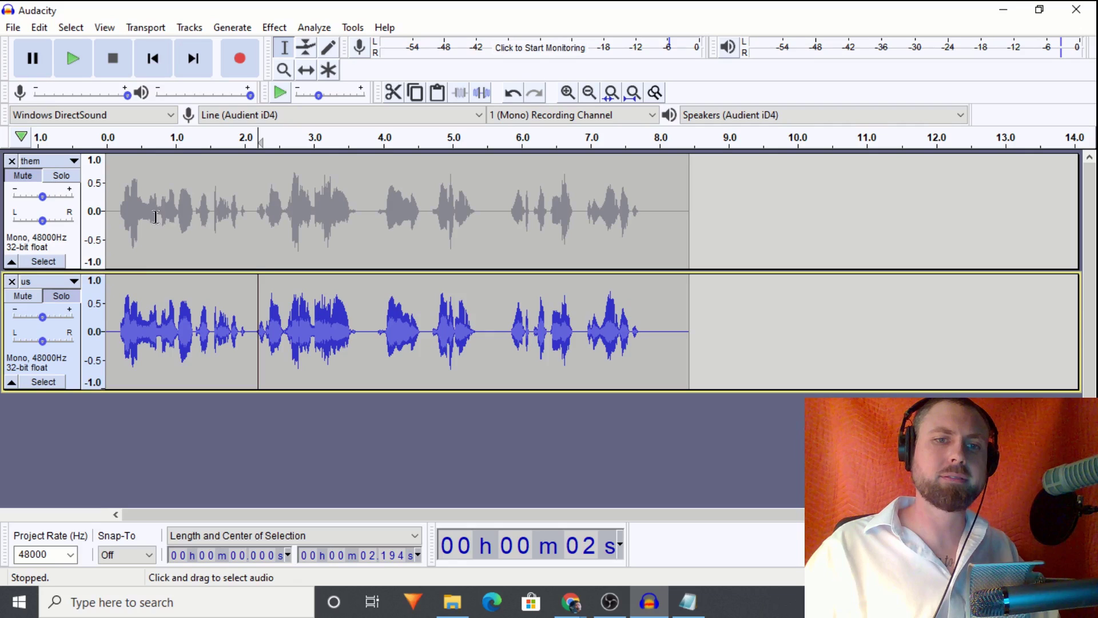
Step: Clear the solo so both waveforms show, and select about 0.13 s around the "them" track's sharp peak near 5 s
left_click(372, 330)
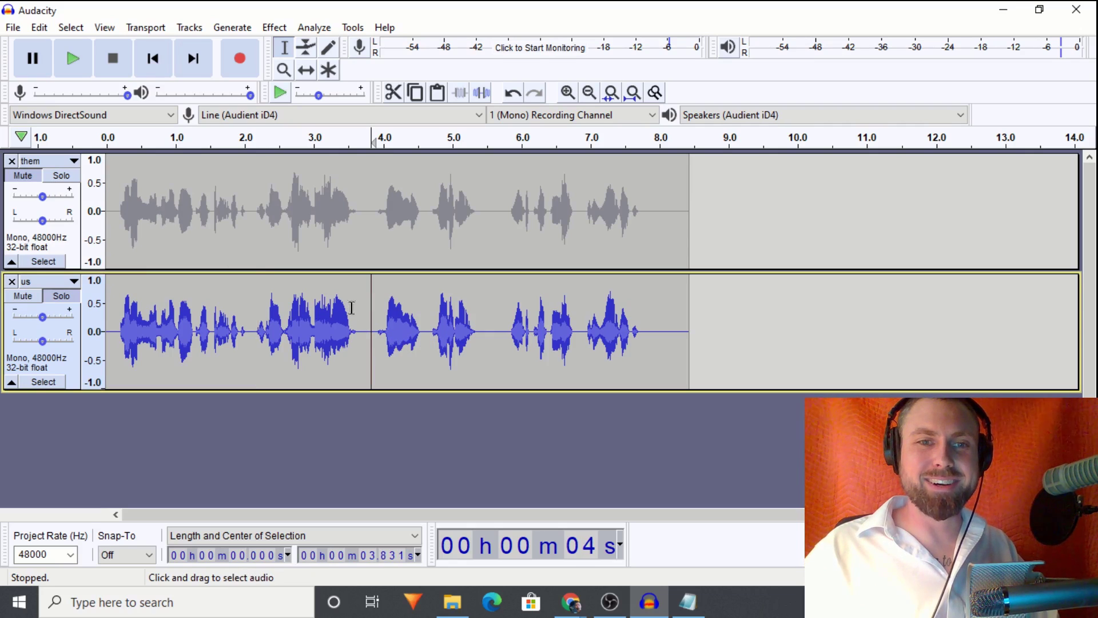
left_click(431, 338)
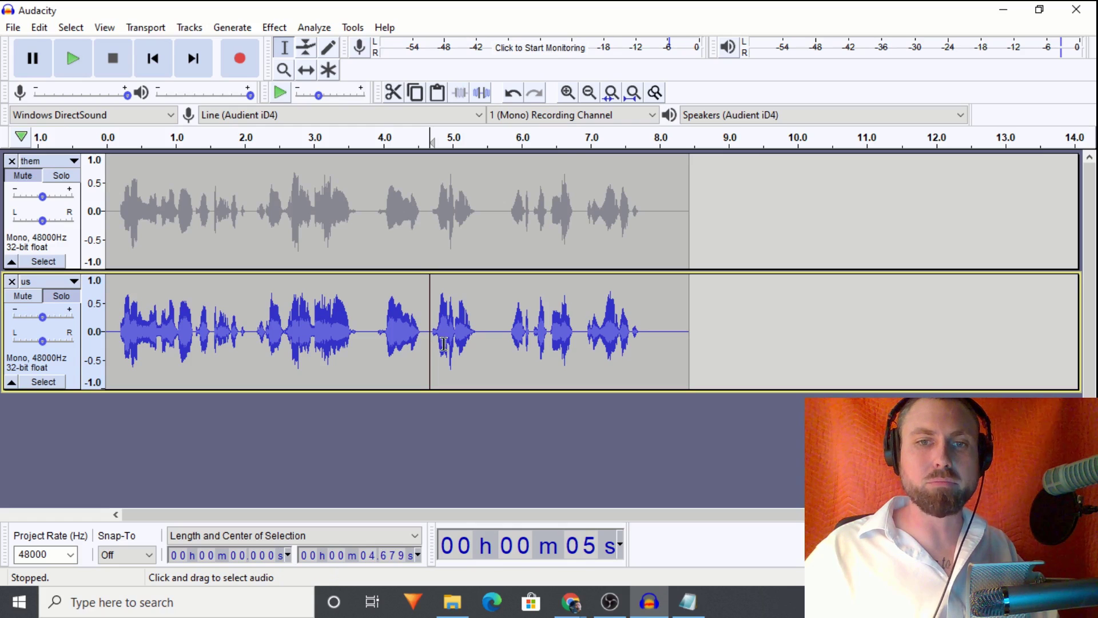
left_click(62, 175)
left_click(61, 175)
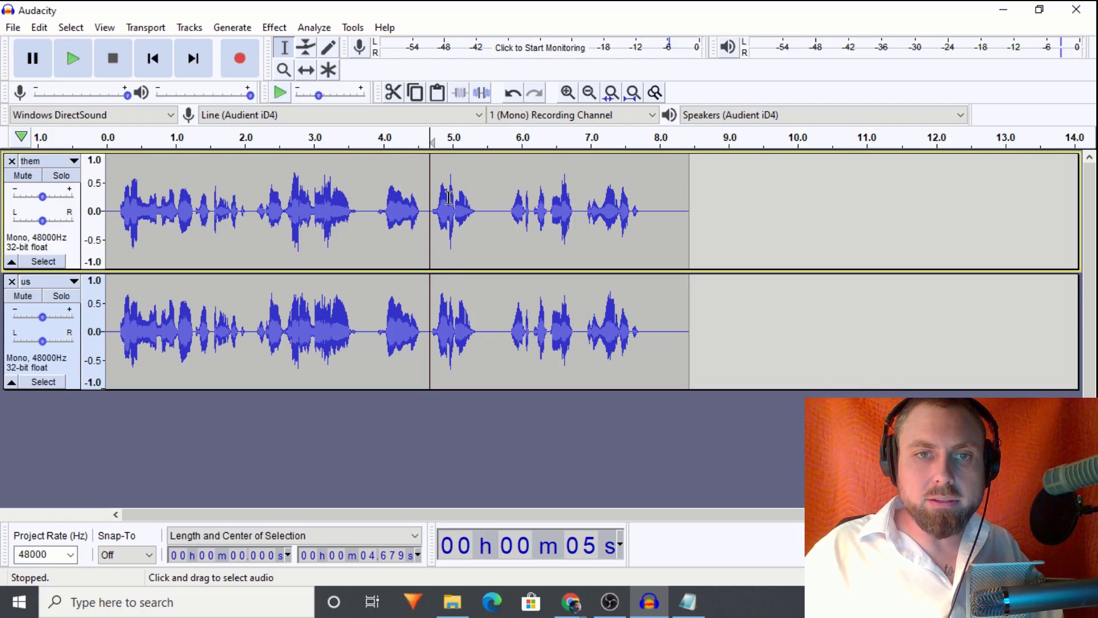
left_click_drag(447, 241, 455, 240)
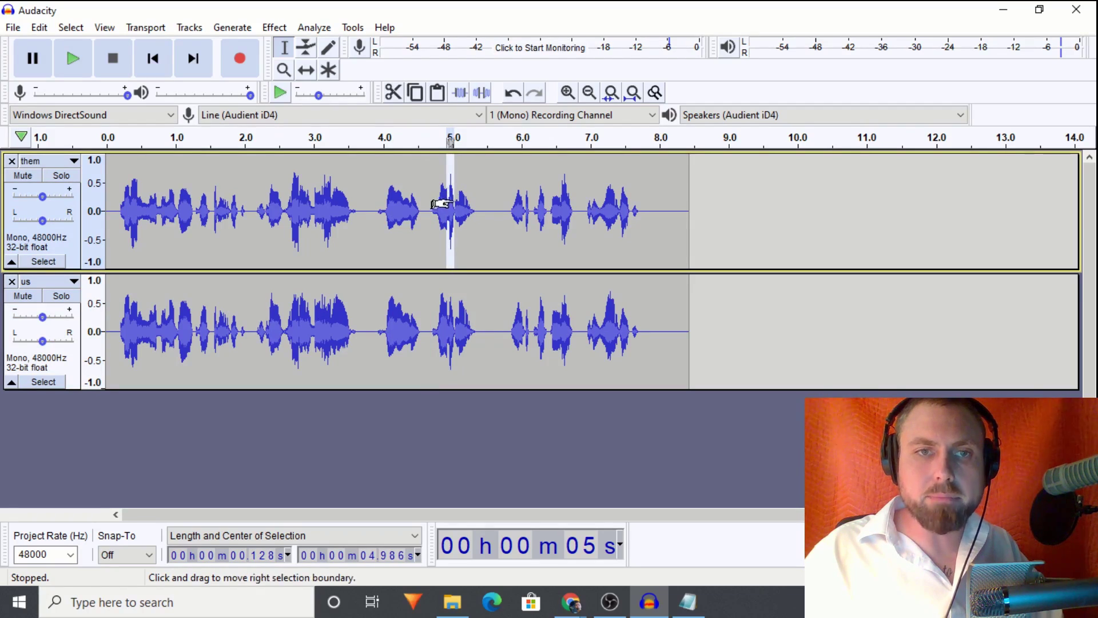
Step: Adjust the heights of the "them" and "us" tracks to examine their waveform peaks enlarged
left_click_drag(345, 269, 373, 515)
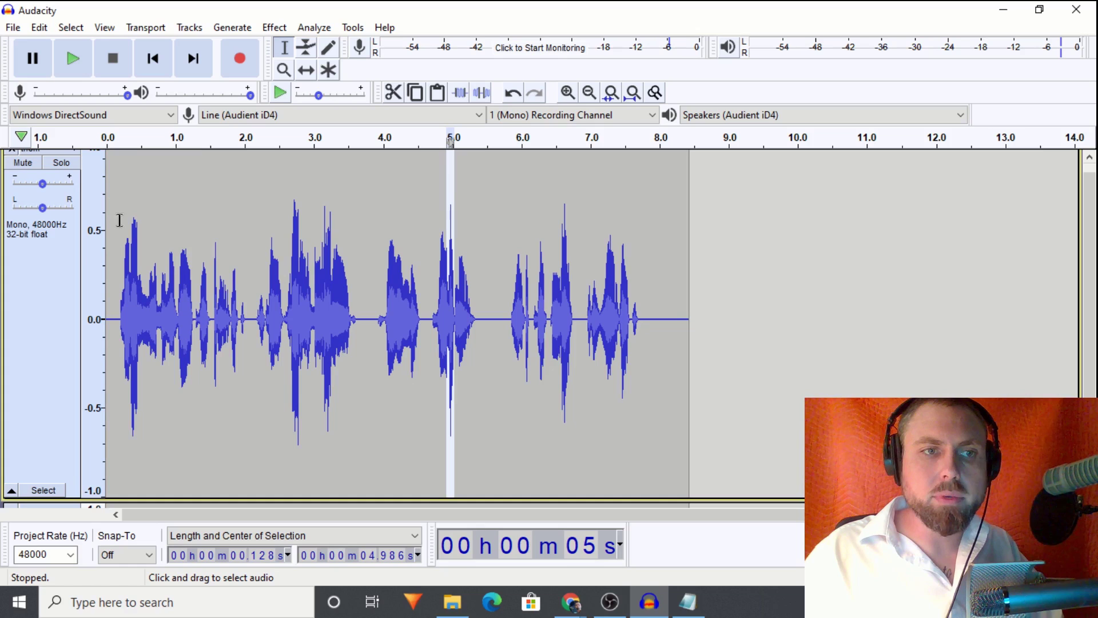
scroll(436, 223, "down", 3)
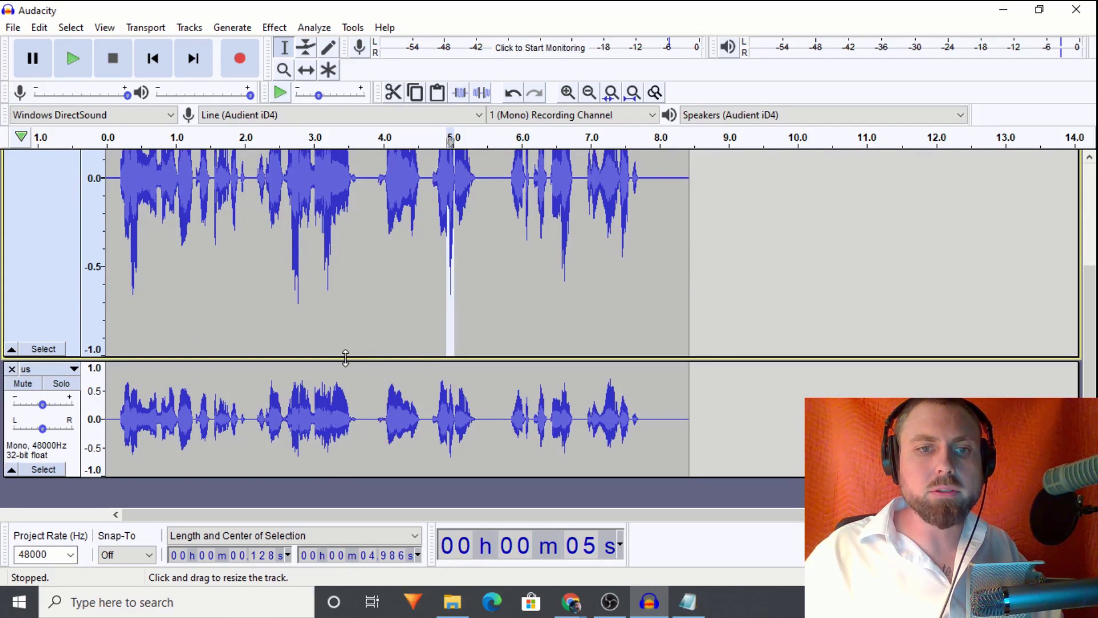
left_click_drag(349, 368, 361, 321)
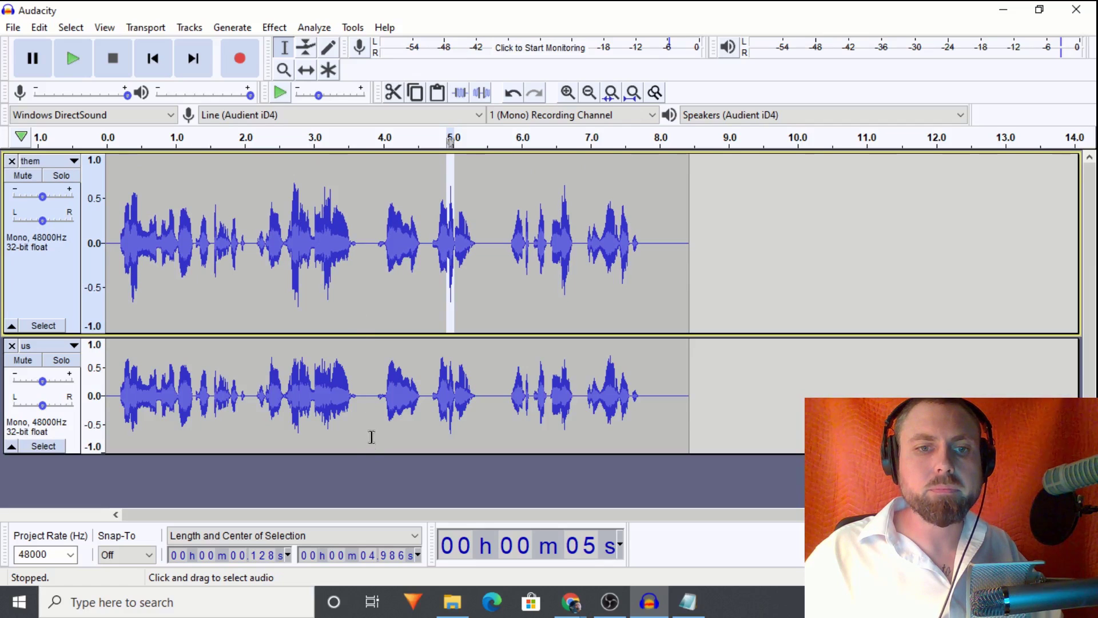
left_click_drag(369, 454, 366, 598)
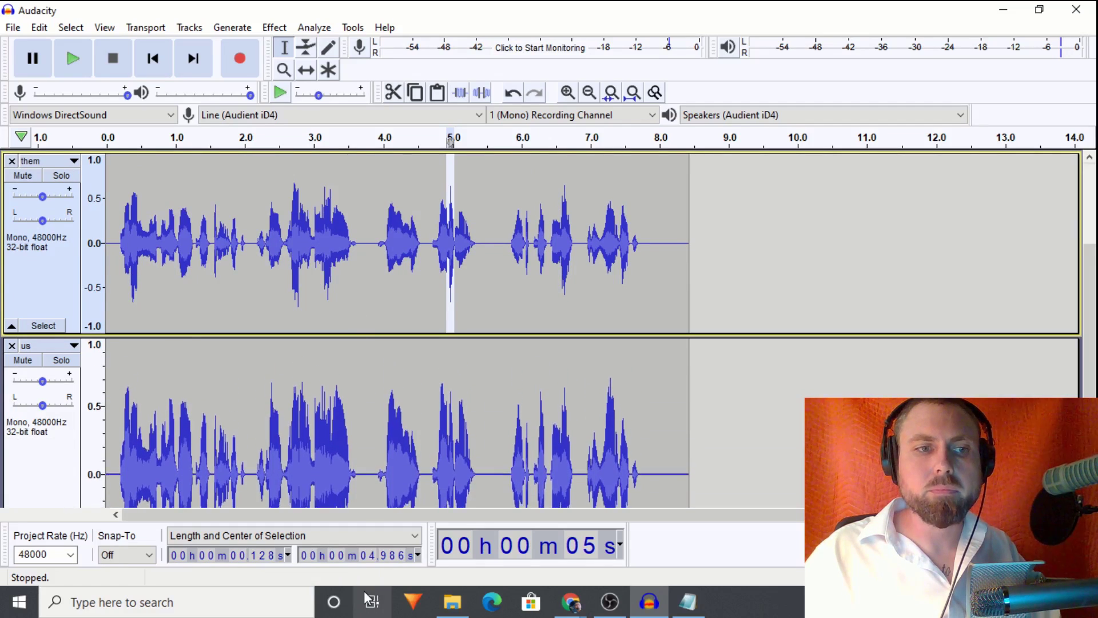
Step: Mark the "us" track's peak at about 4.96 s and compare its level with the same peak on "them"
scroll(169, 343, "down", 4)
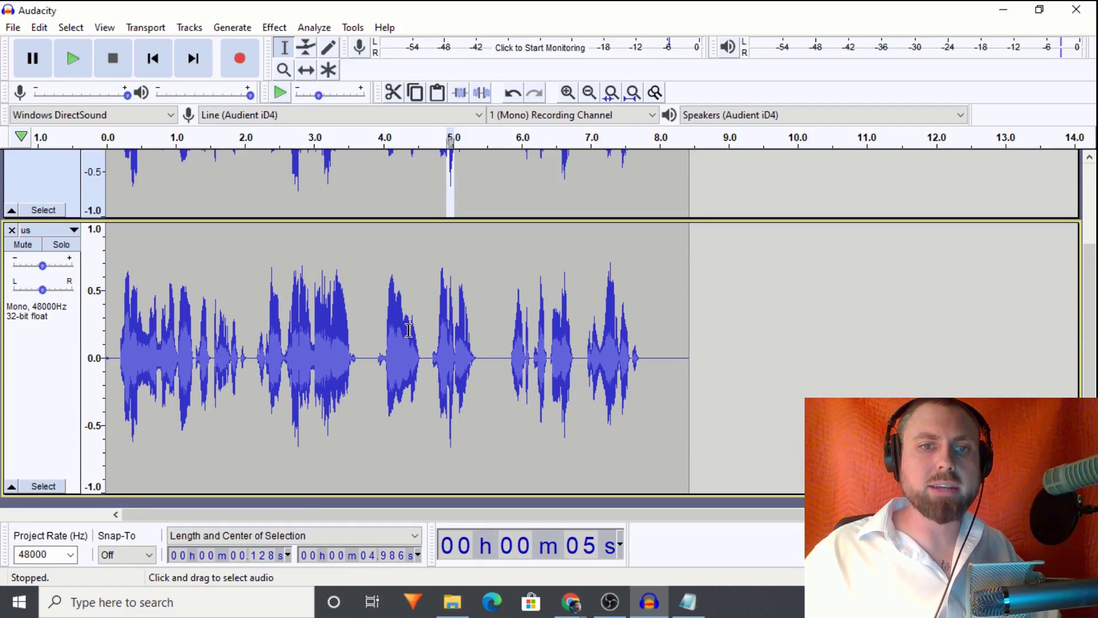
left_click(449, 305)
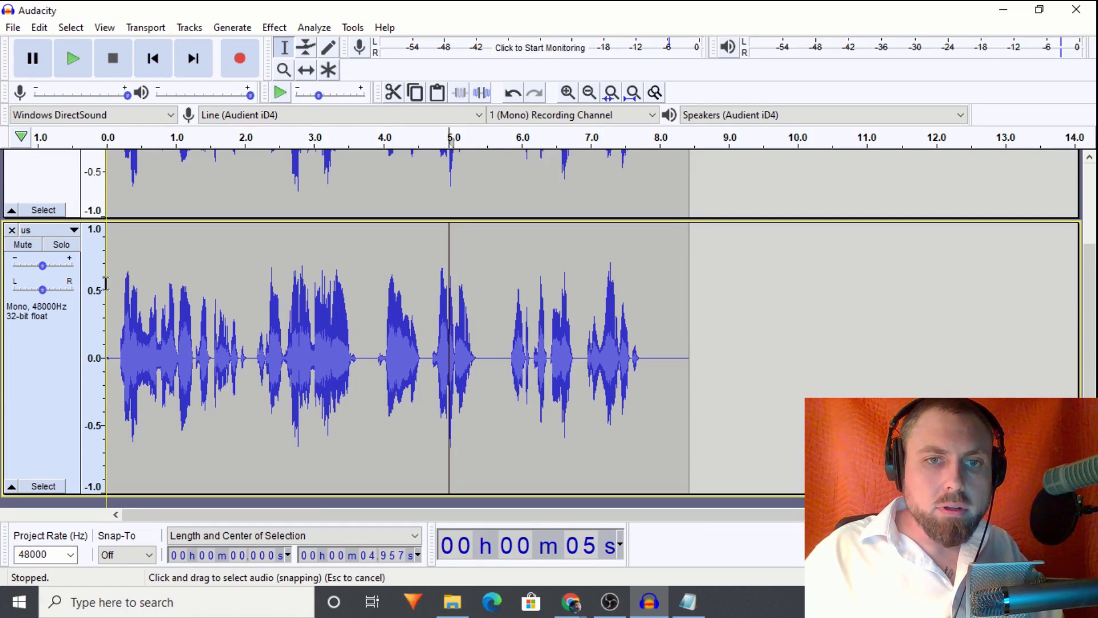
scroll(108, 223, "up", 4)
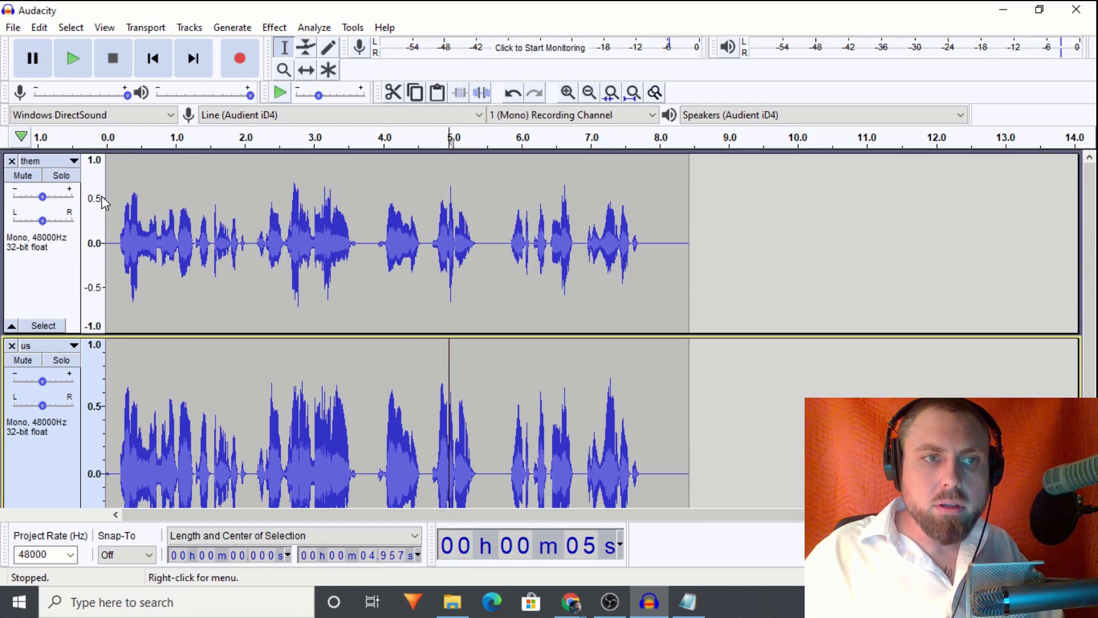
left_click_drag(247, 335, 263, 400)
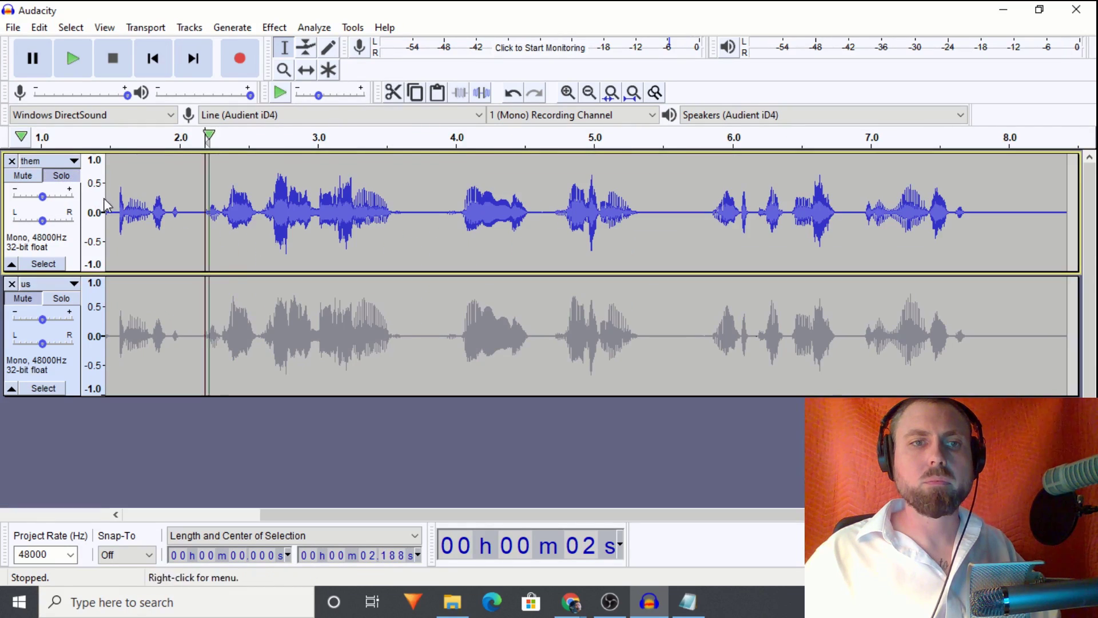
Step: Play the phrase from about 2.19 s on the soloed "them" track and again on the soloed "us" track
key("space")
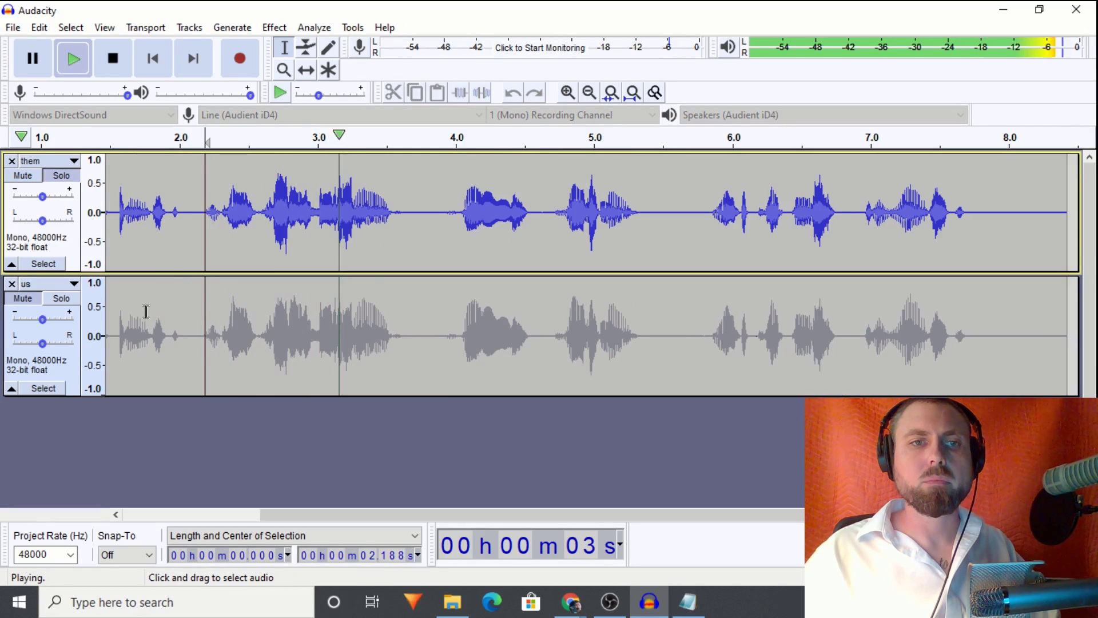
key("space")
left_click(61, 300)
key("space")
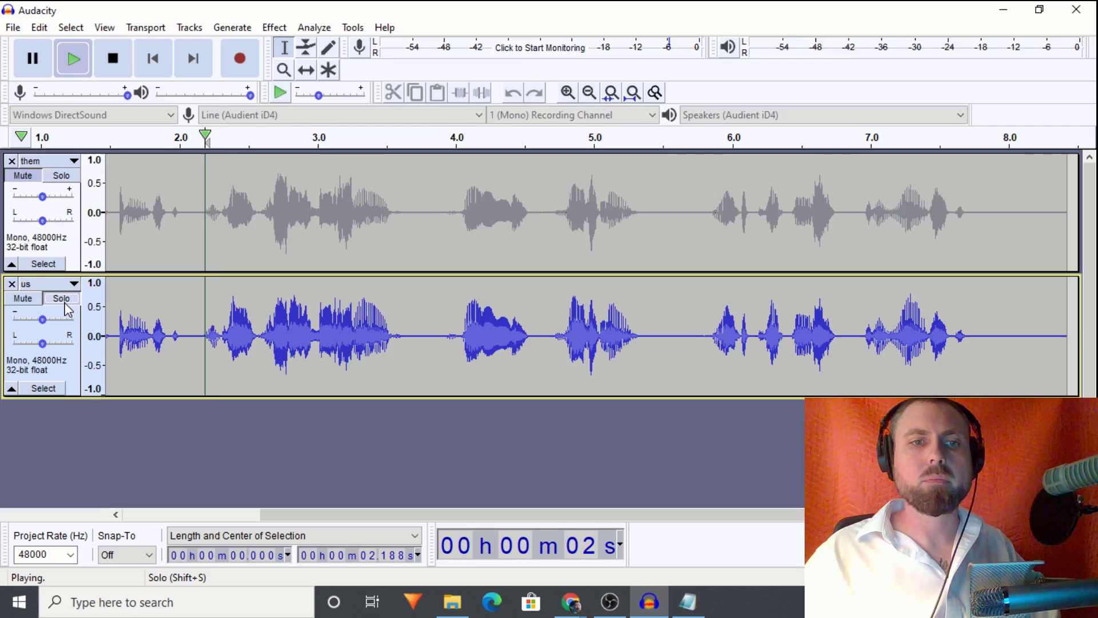
key("space")
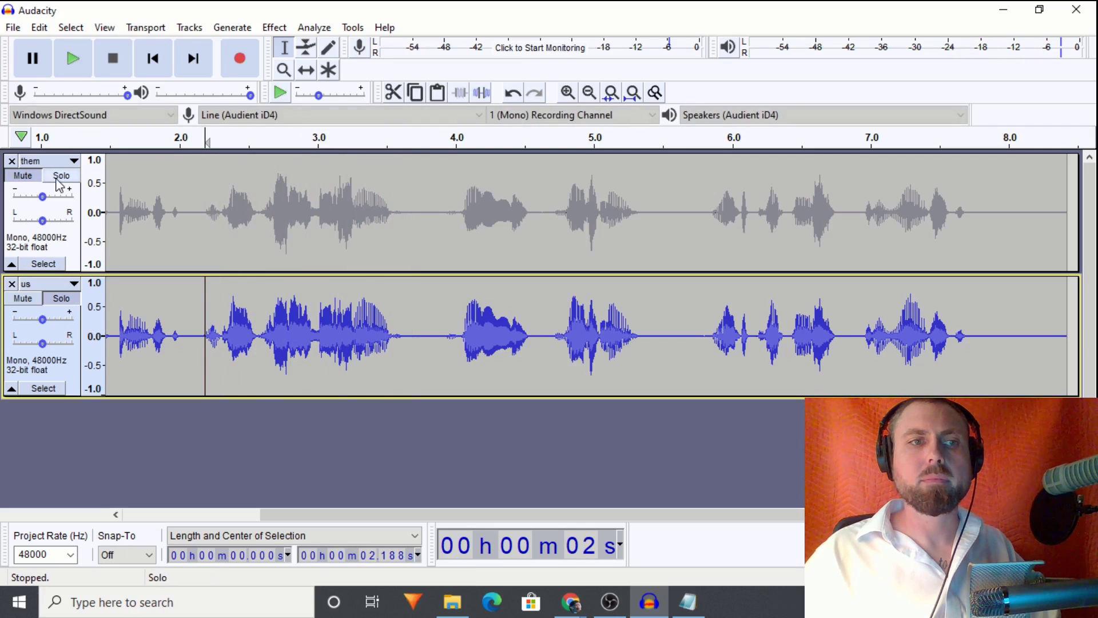
Step: Replay the phrase at about 2.19 s, alternating the solo from "them" to "us" to compare their sound again
left_click(62, 176)
key("space")
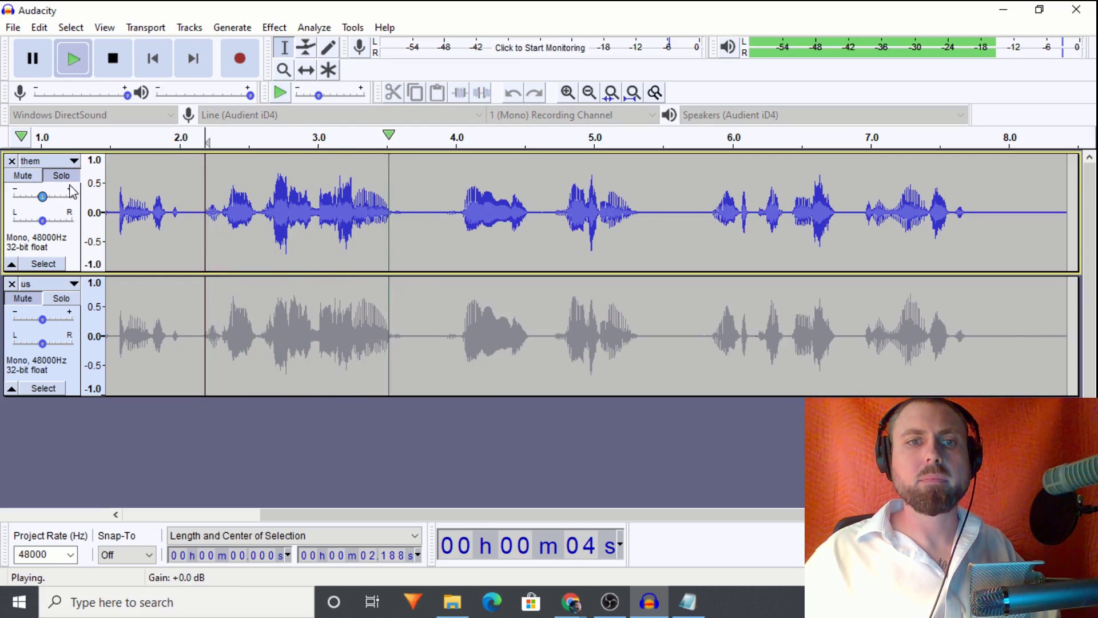
key("space")
left_click(62, 300)
key("space")
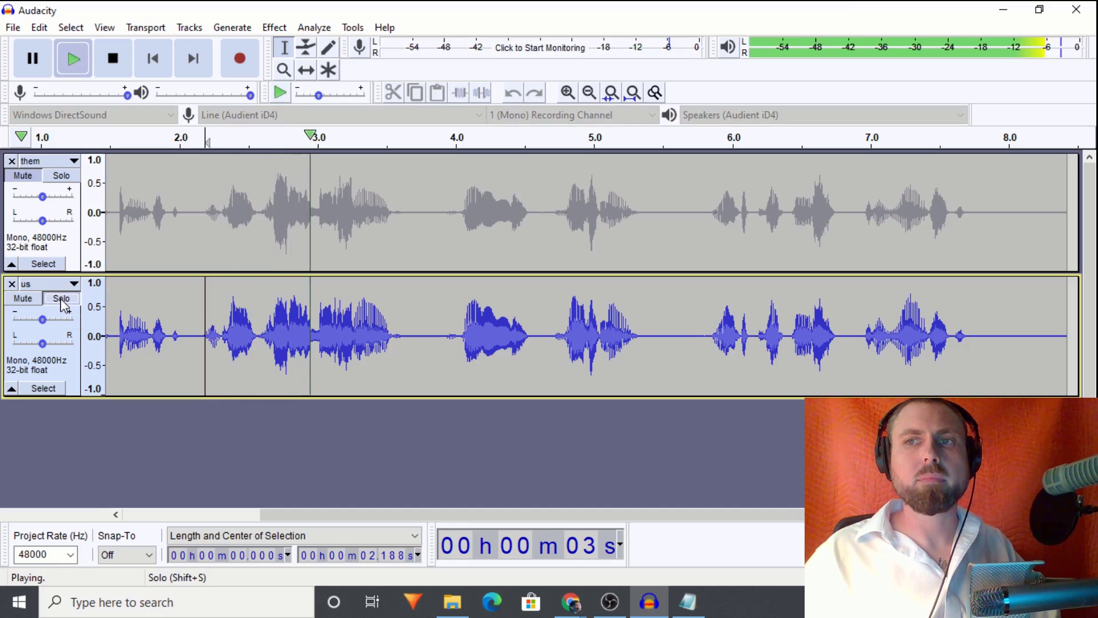
key("space")
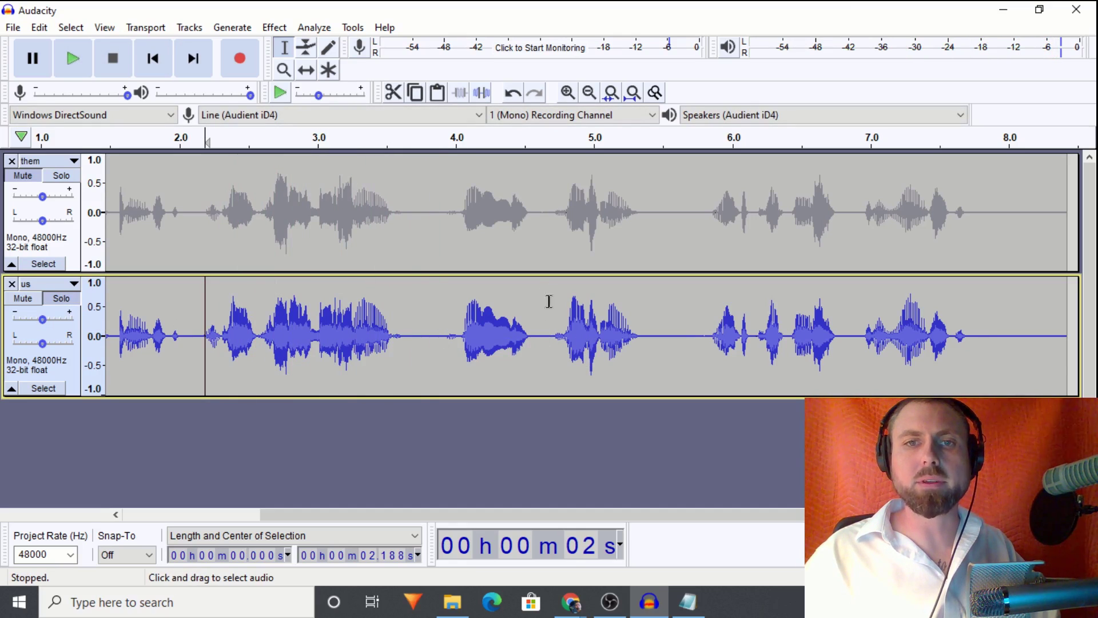
Step: Highlight the word around 5 s, selecting about 0.3 s on the "us" track and about 0.8 s on "them"
left_click_drag(549, 347, 592, 343)
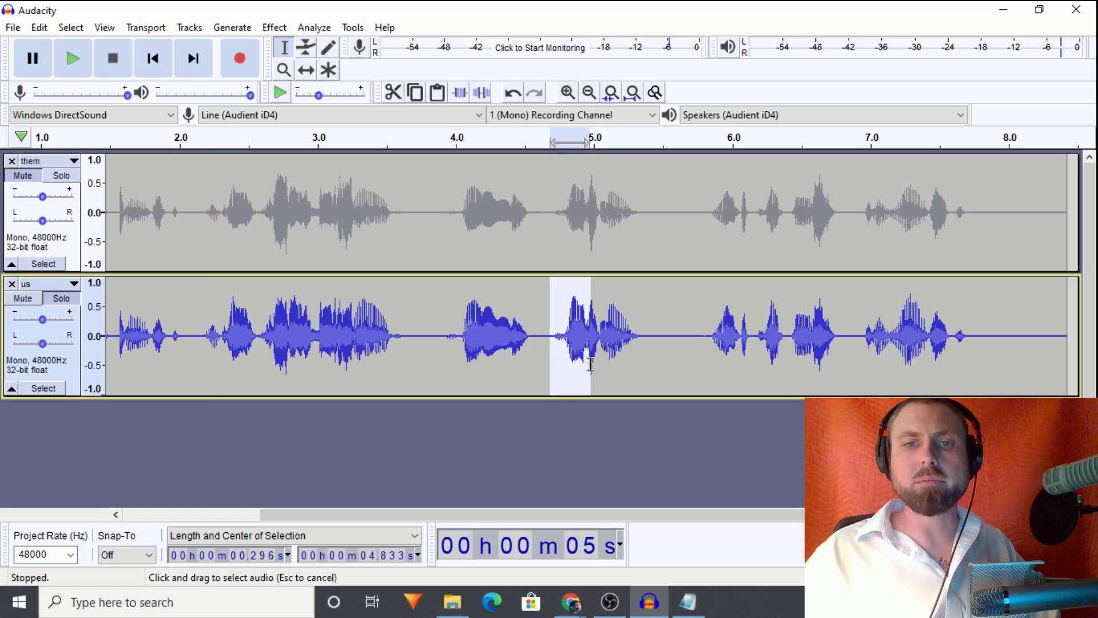
left_click(539, 235)
left_click_drag(539, 234, 649, 243)
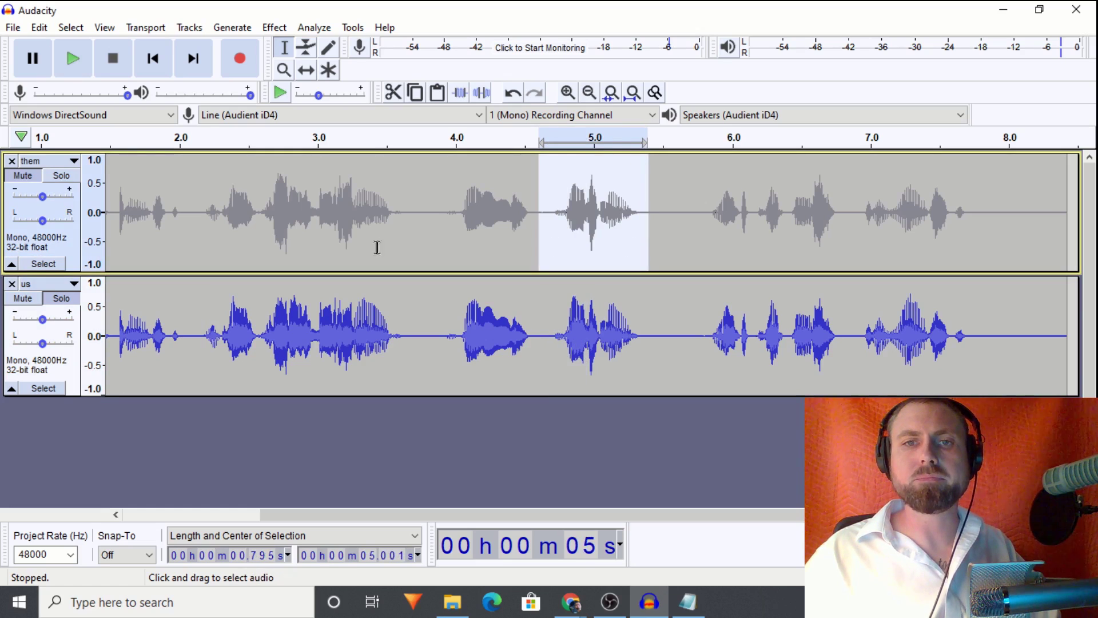
Step: Solo the "them" track and play it briefly from about 3.8 s
left_click(73, 180)
left_click(430, 235)
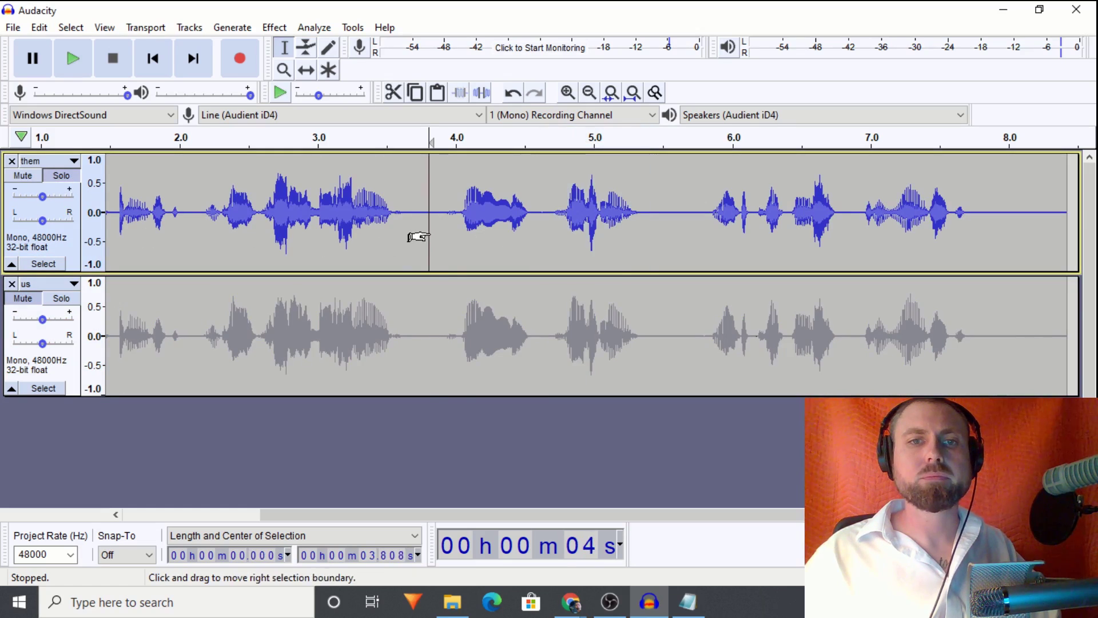
key("space")
key("space")
Step: Play the last phrase from about 5.79 s on the soloed "them" track and on the soloed "us" track
left_click(704, 235)
key("space")
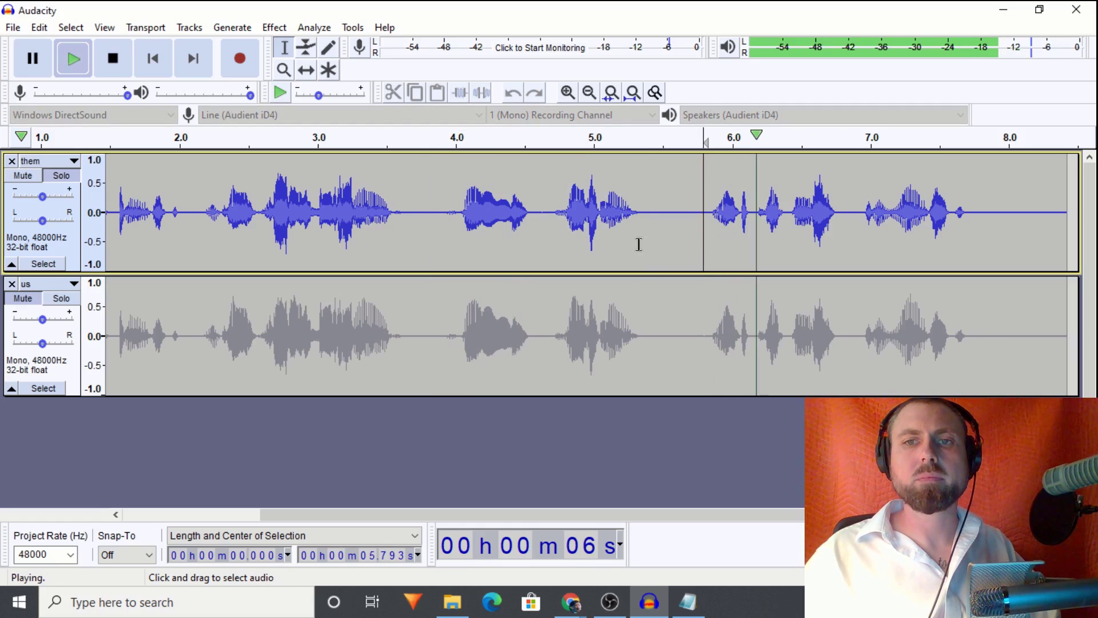
key("space")
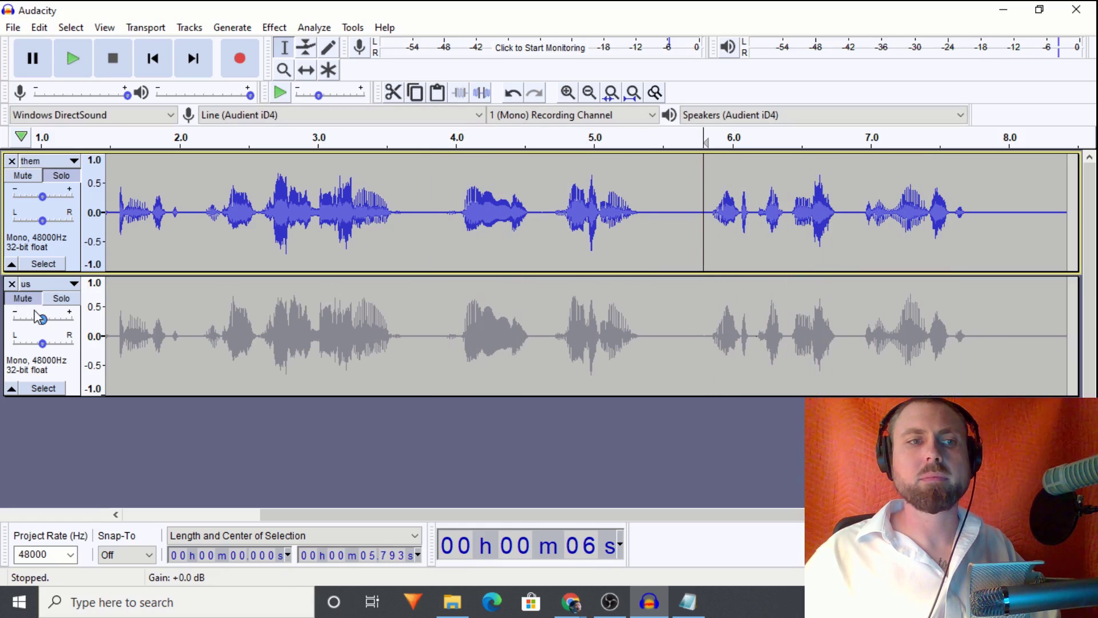
left_click(62, 298)
key("space")
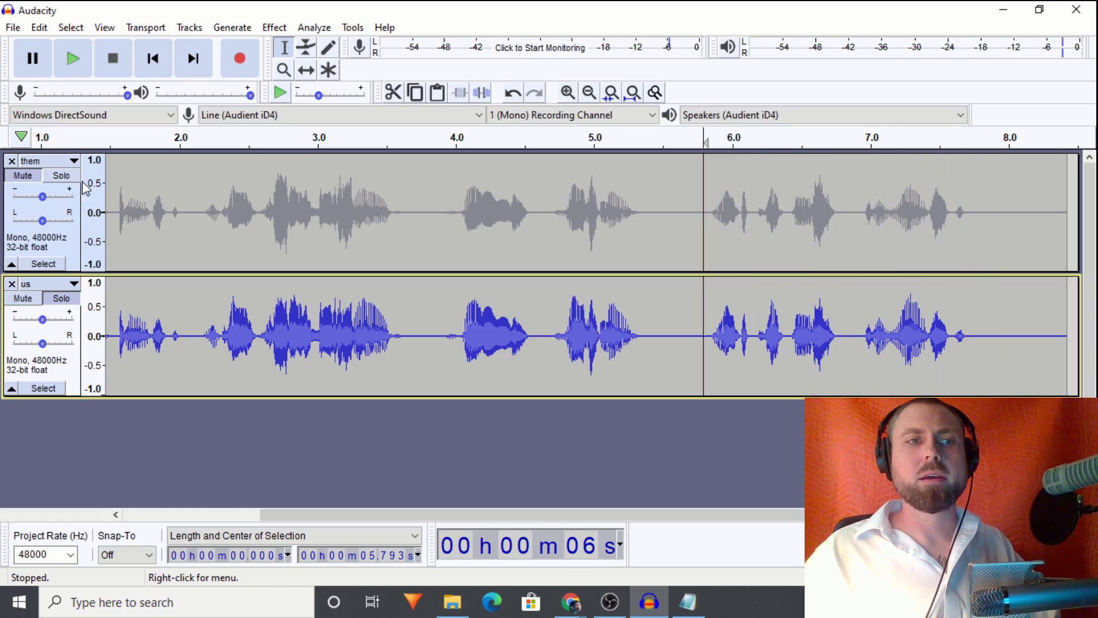
Step: Replay the last phrase from about 5.79 s, soloing "them" first and "us" second for another comparison
left_click(61, 176)
key("space")
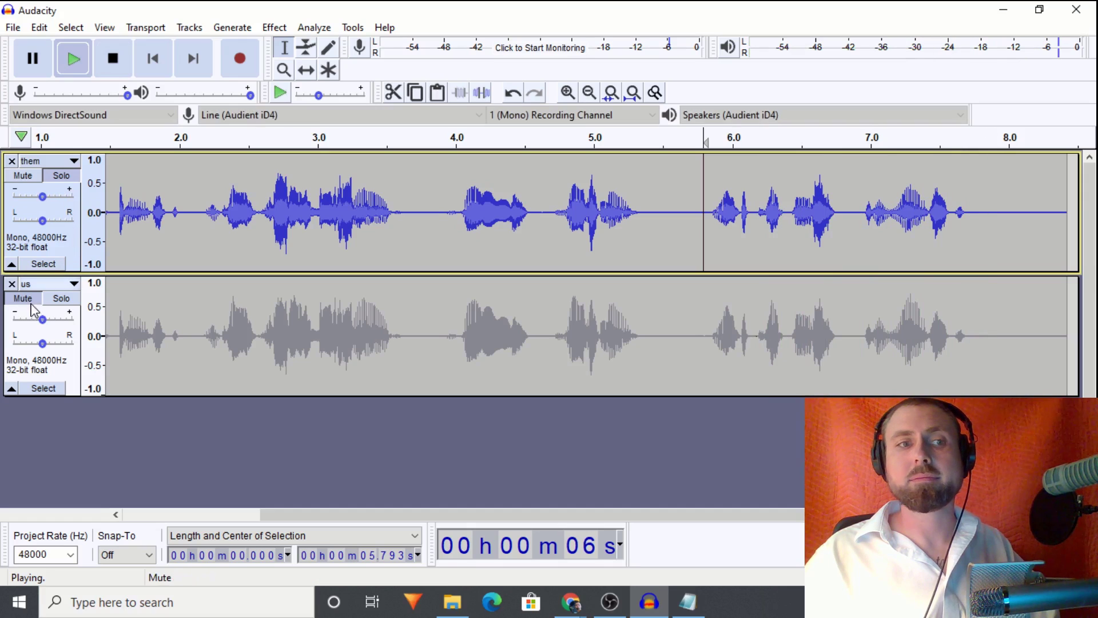
left_click(63, 301)
key("space")
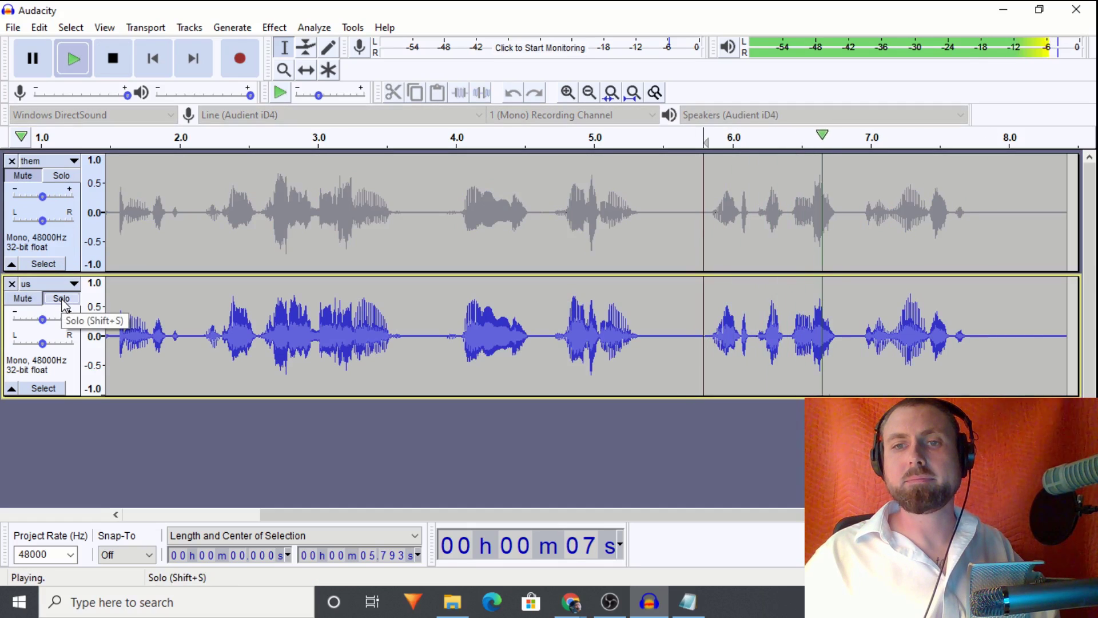
key("space")
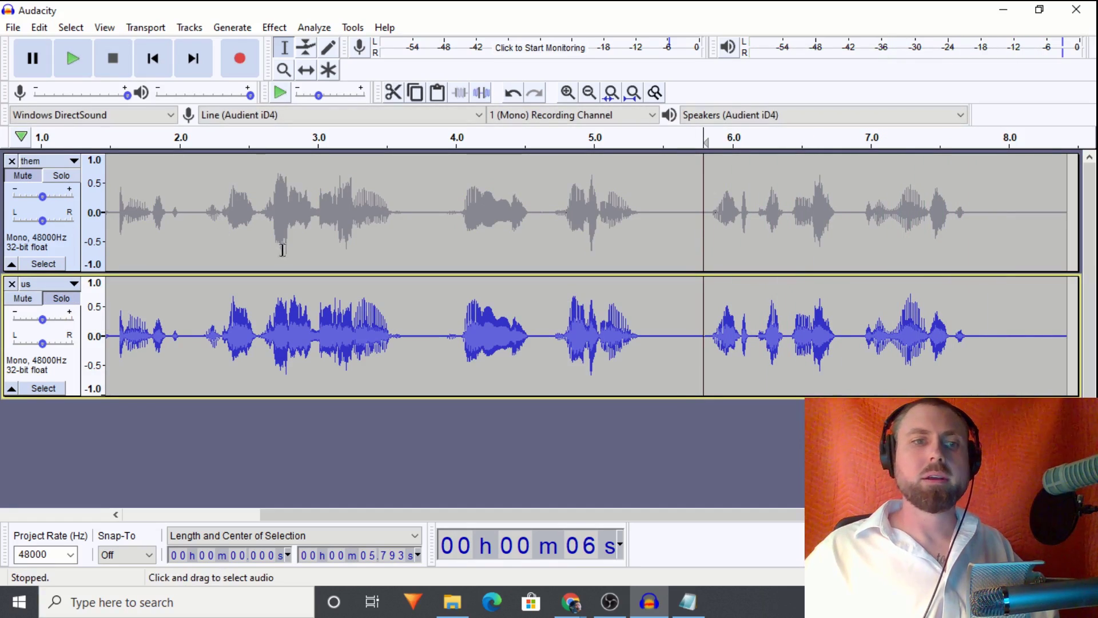